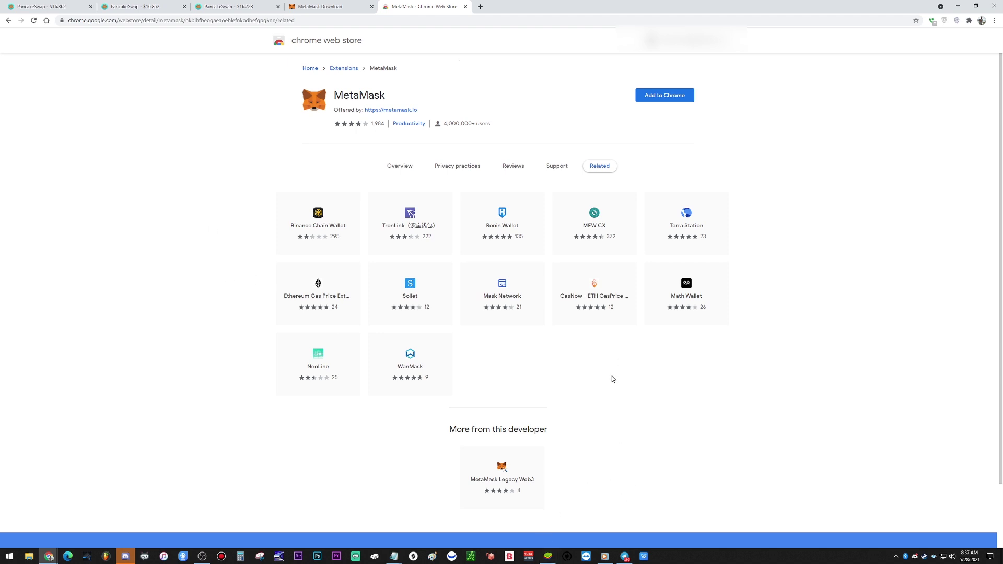
Add the MetaMask extension to Chrome, approve its permissions and dismiss the download bar.
click(666, 98)
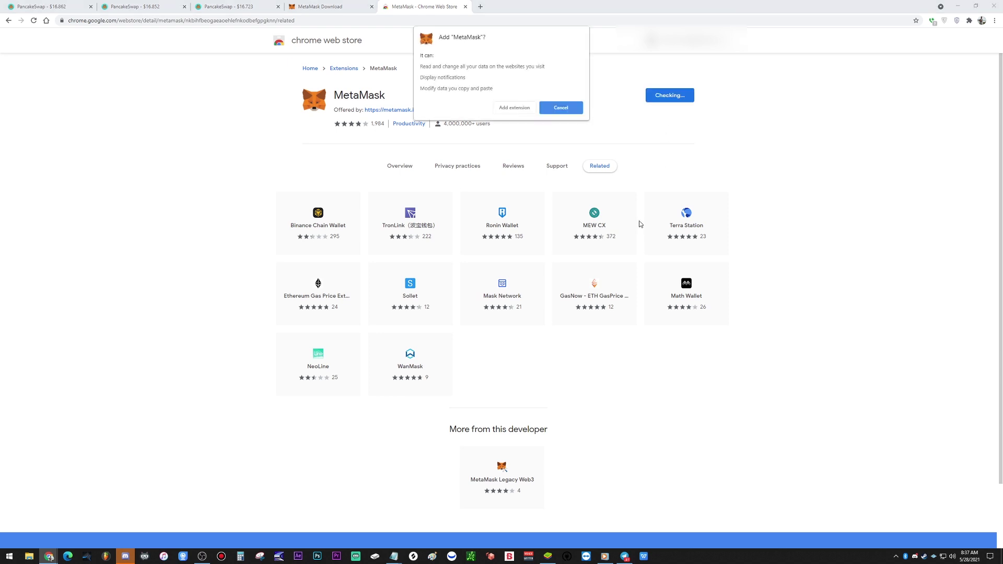
click(514, 110)
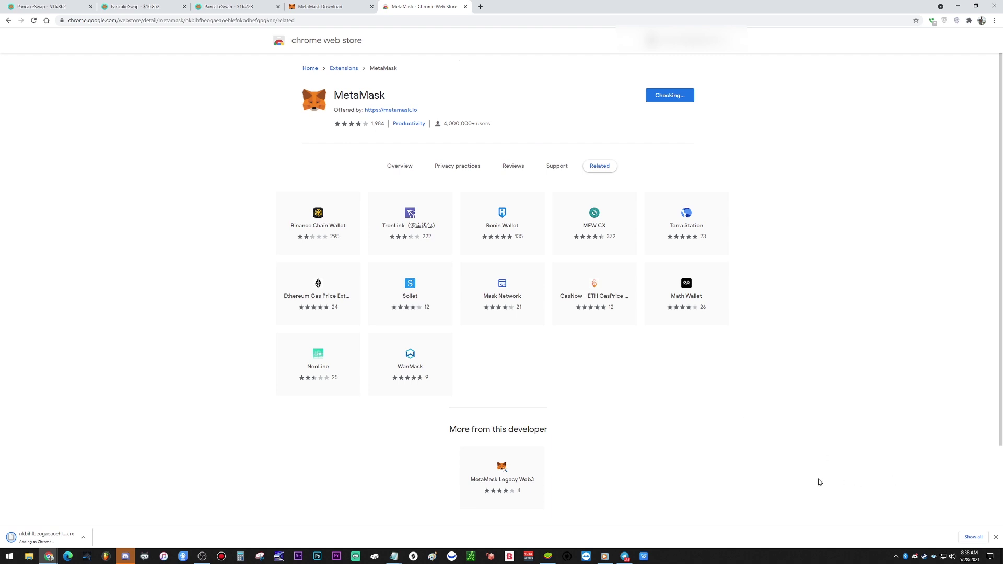
click(995, 538)
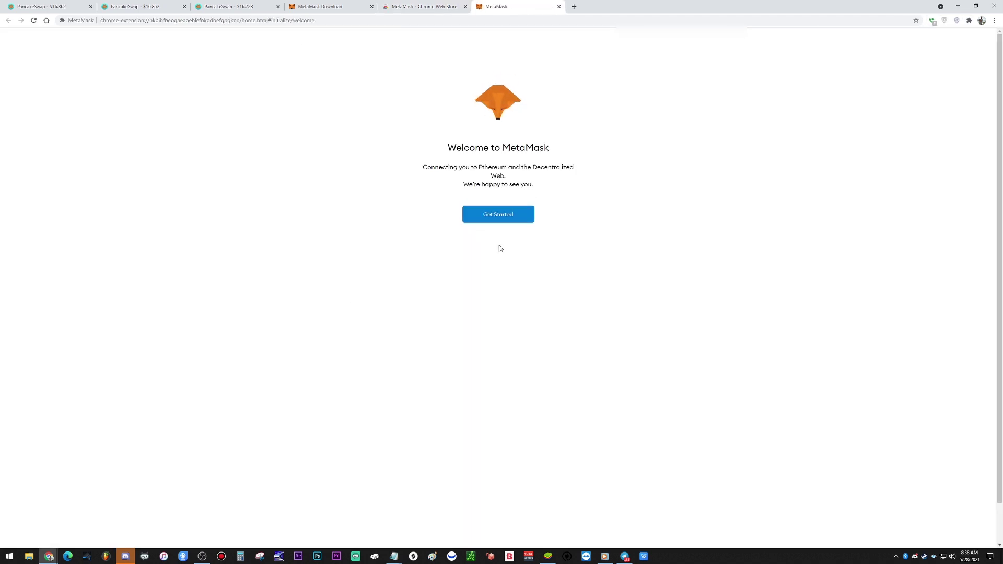
Switch to Trust Wallet in BlueStacks and open the wallet details of Multi-Coin Wallet 2.
click(547, 556)
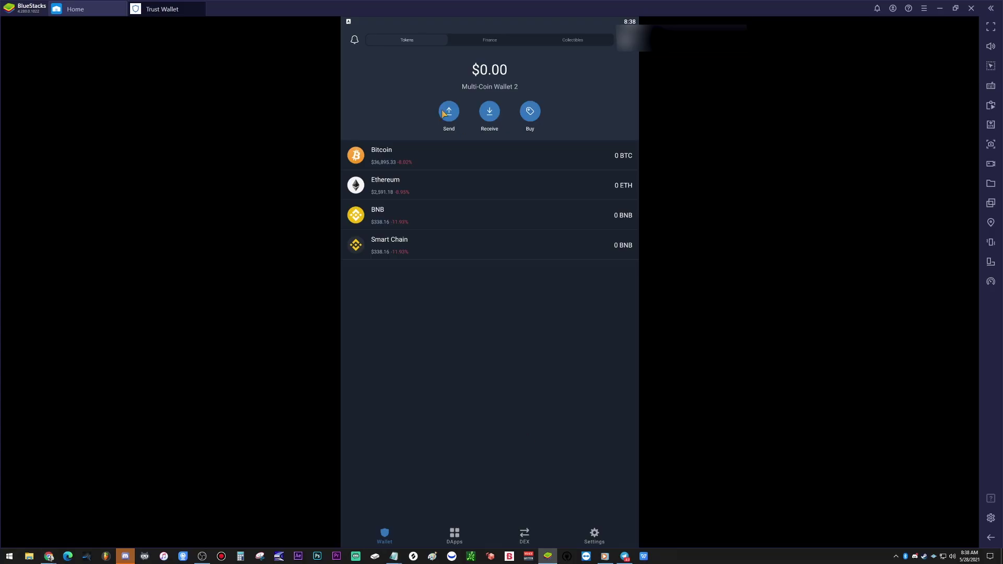
click(599, 538)
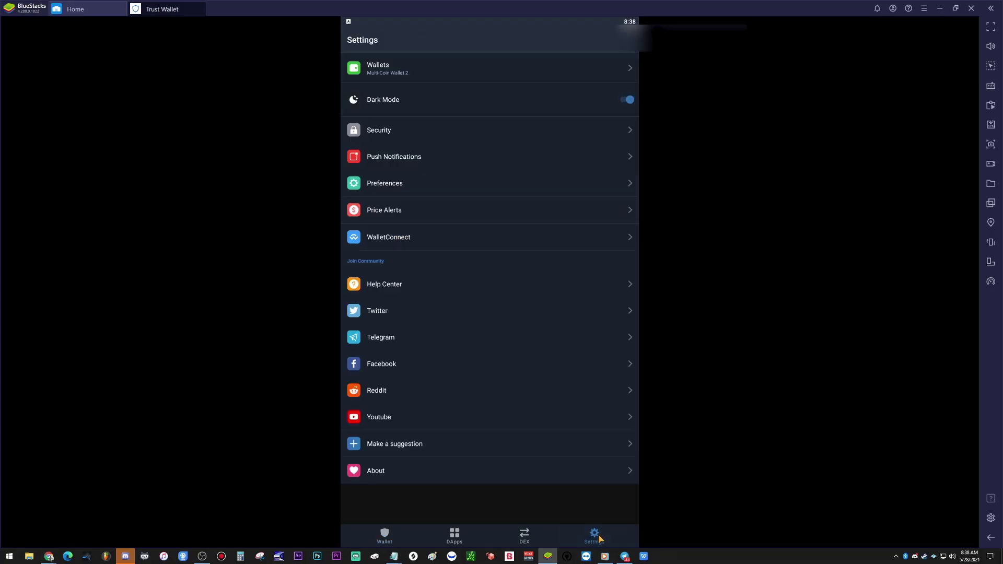
click(531, 72)
click(434, 140)
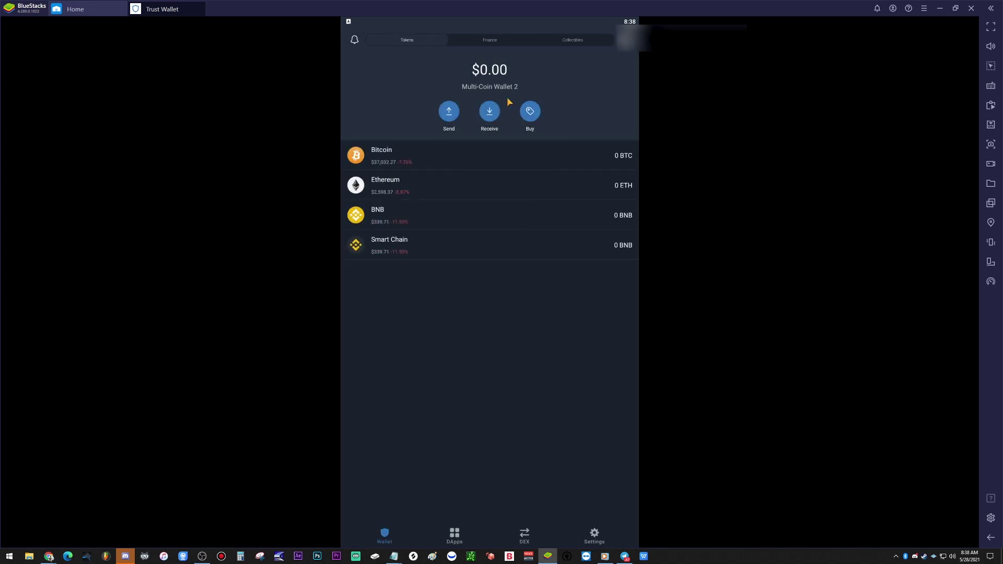
click(600, 536)
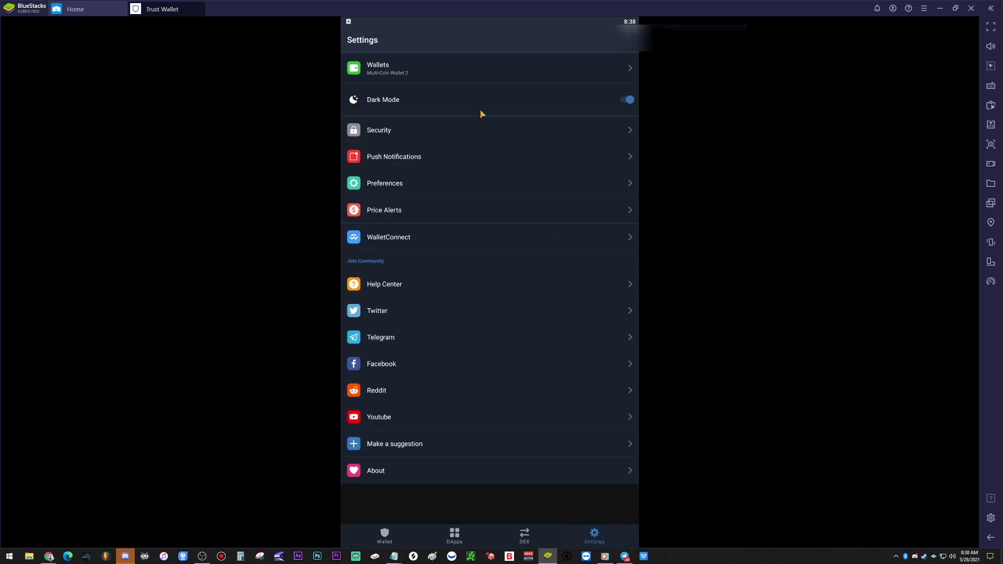
click(431, 70)
click(624, 144)
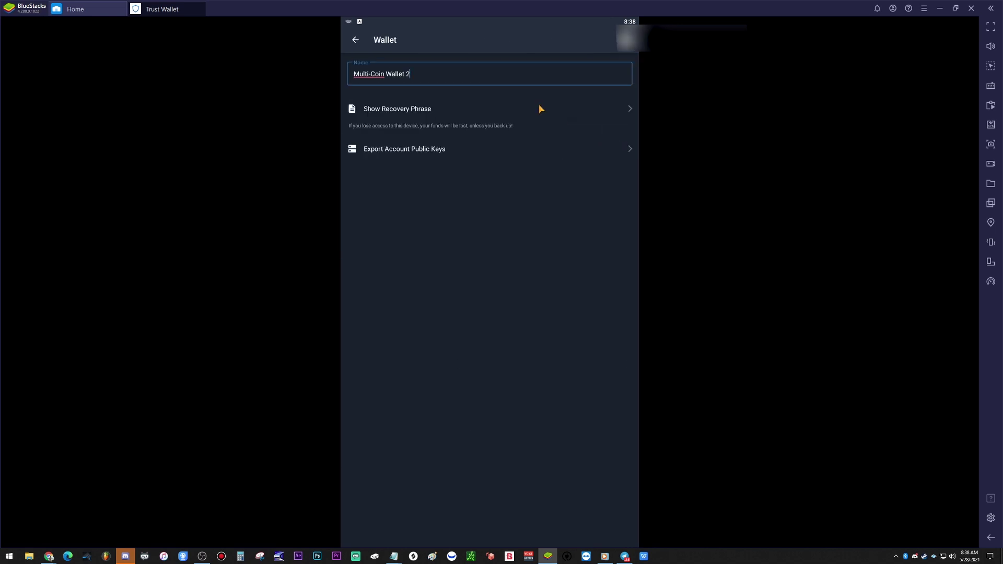
Reveal the wallet's recovery phrase after acknowledging the risks, and copy it.
click(416, 115)
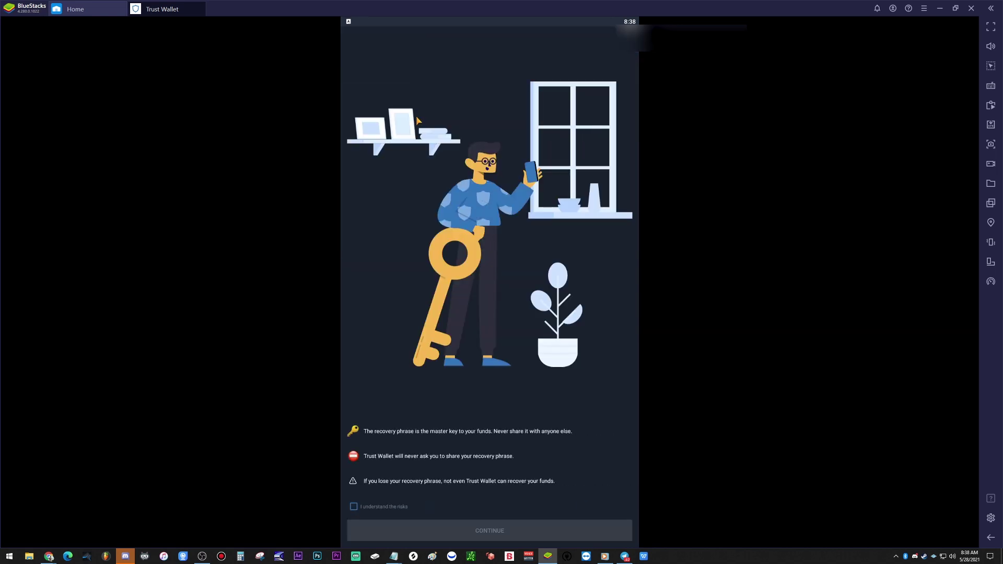
click(368, 508)
click(500, 533)
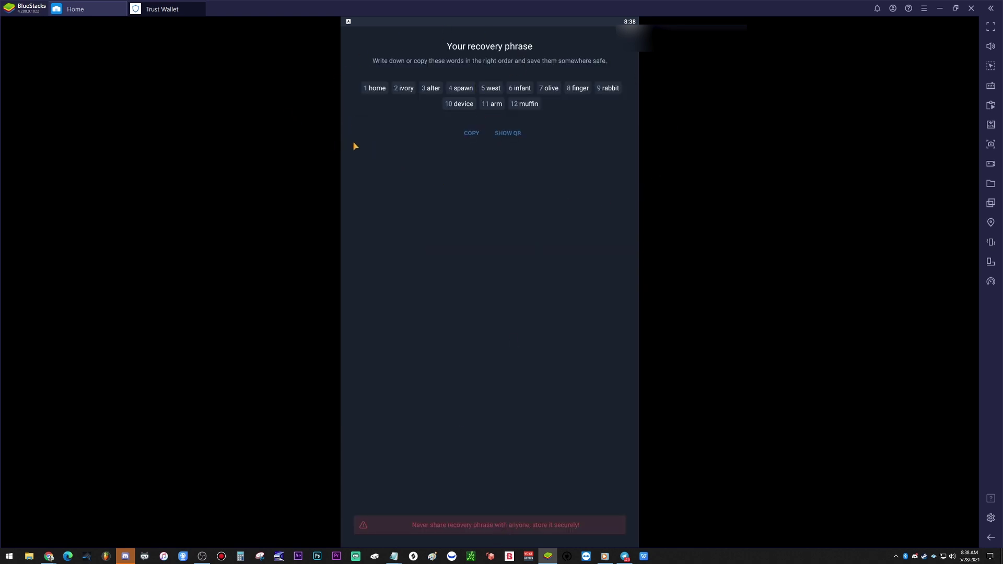
click(469, 138)
Return to MetaMask in the browser, start setup by importing an existing wallet, and decline usage data collection.
key(alt+Tab)
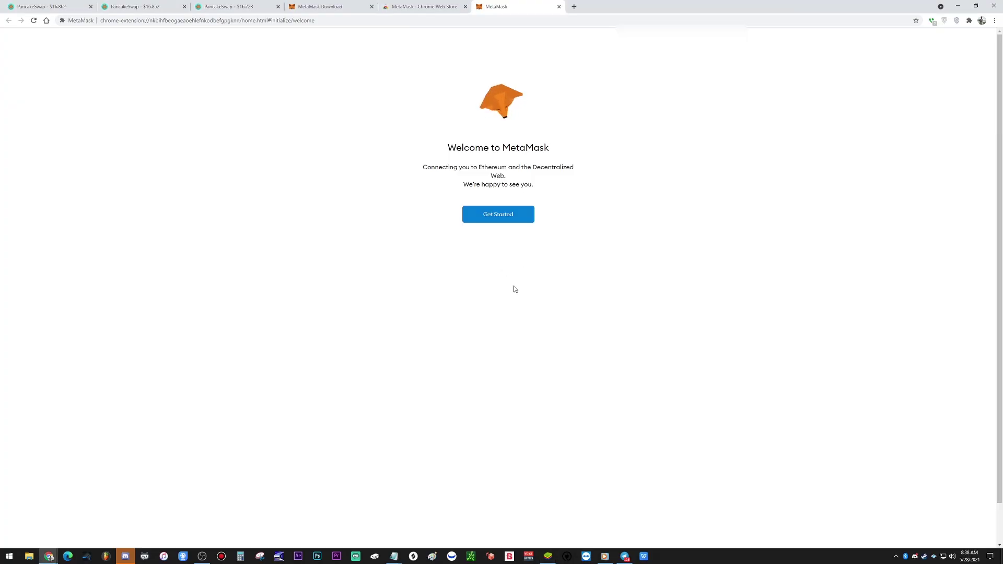
click(506, 217)
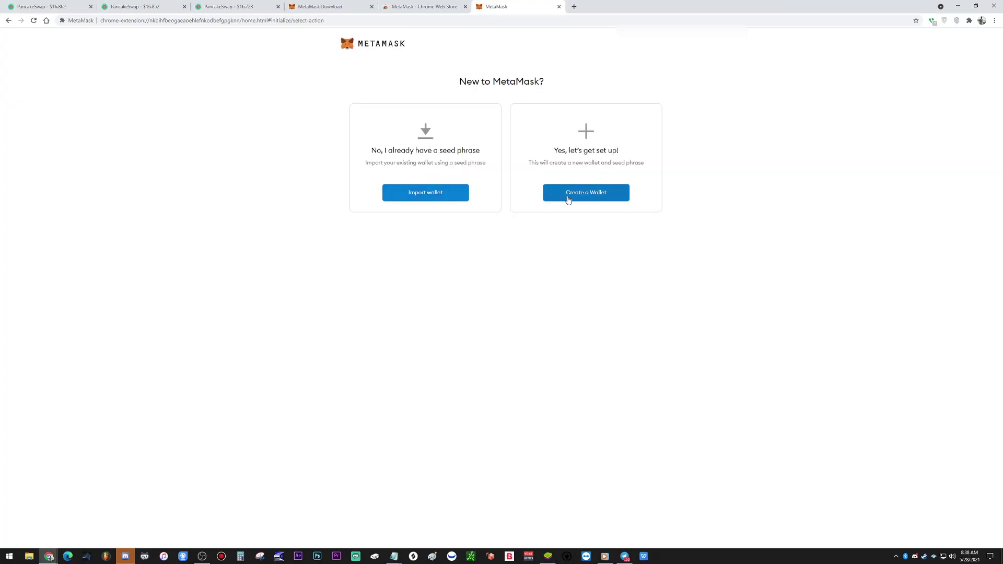
click(452, 192)
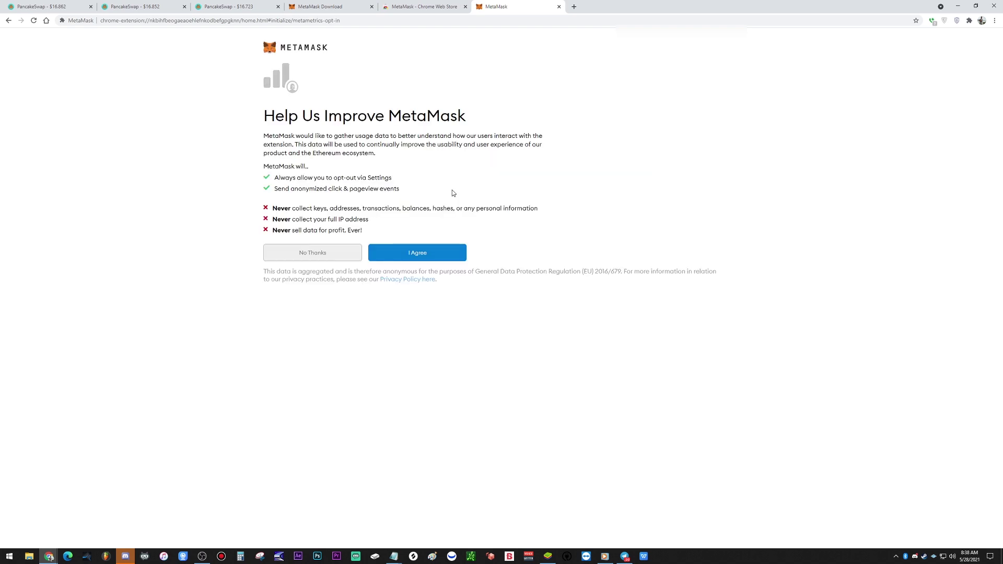
click(311, 254)
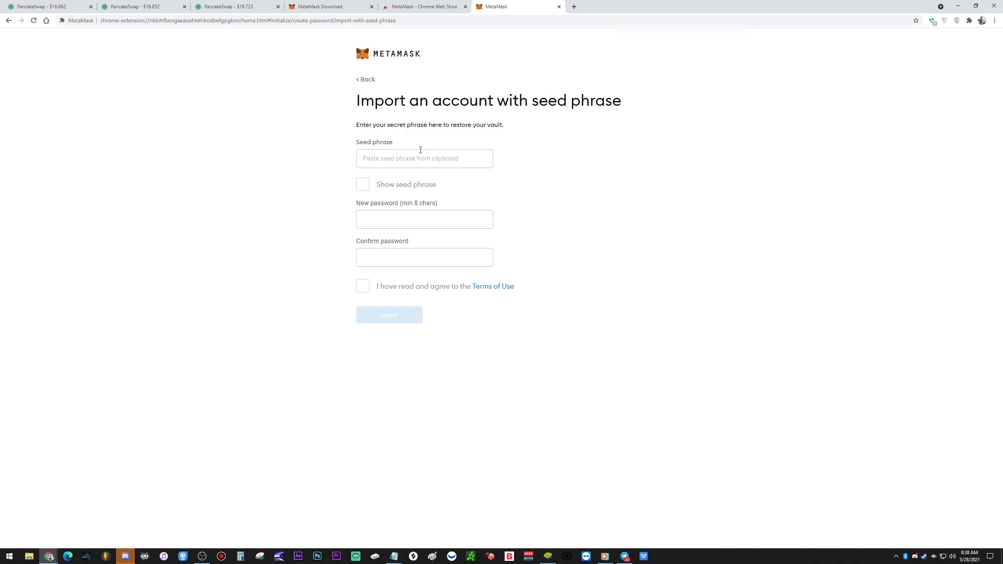
Copy the recovery phrase again from Trust Wallet and paste it into MetaMask's seed phrase field.
click(548, 557)
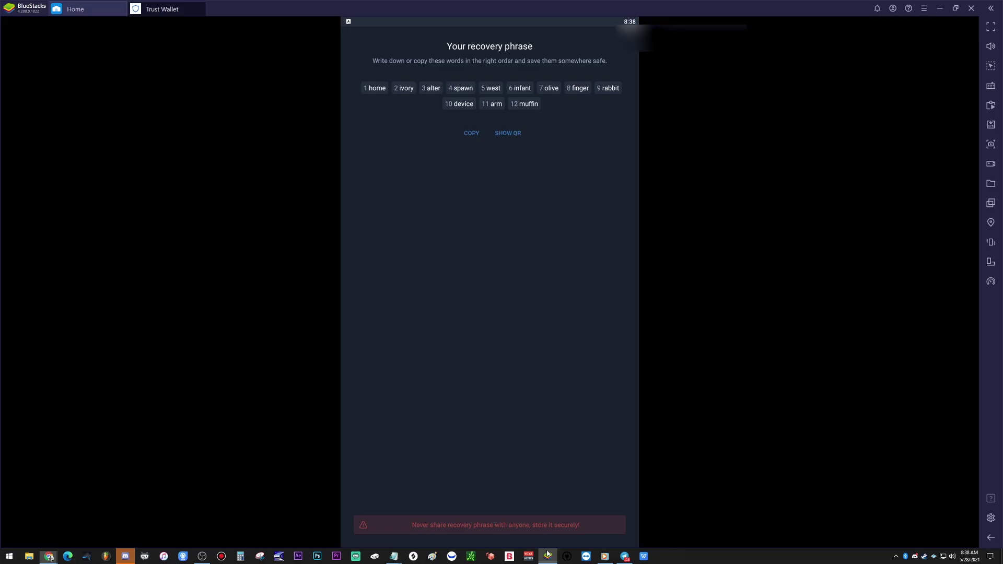
click(469, 132)
key(alt+Tab)
click(403, 160)
key(ctrl+v)
Enter the new MetaMask password and repeat it in the confirmation field.
click(427, 214)
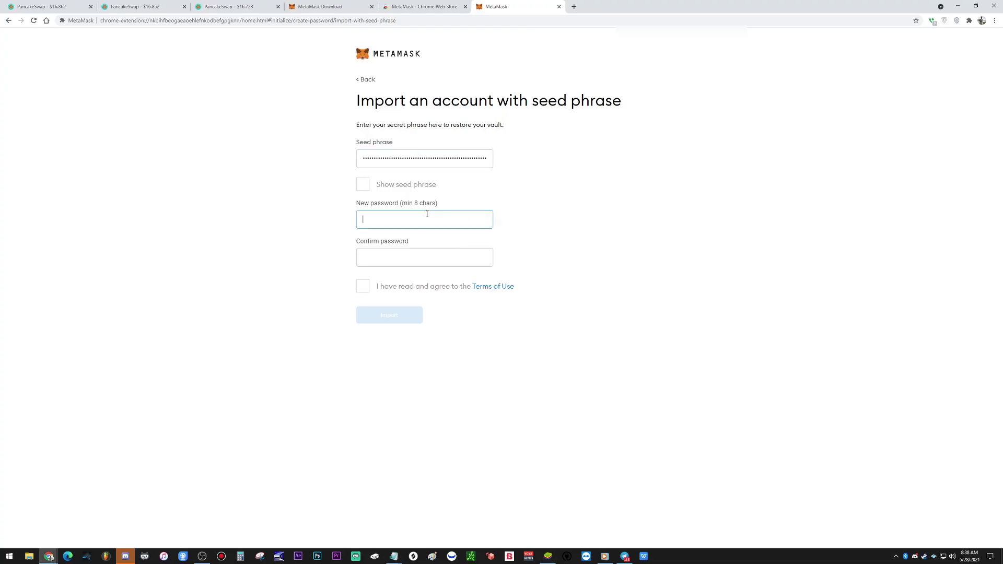
text(********)
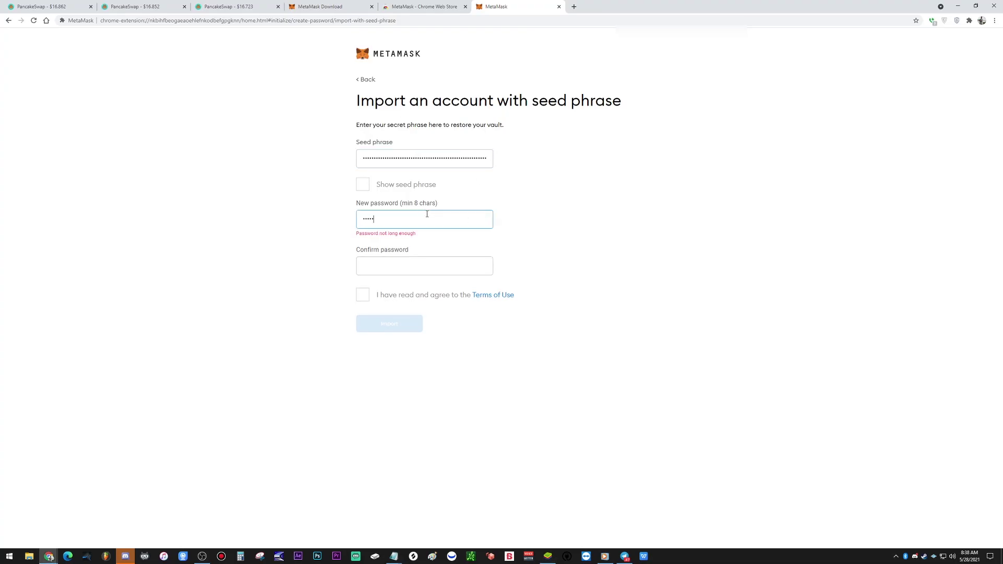
text(**)
key(Tab)
text(****)
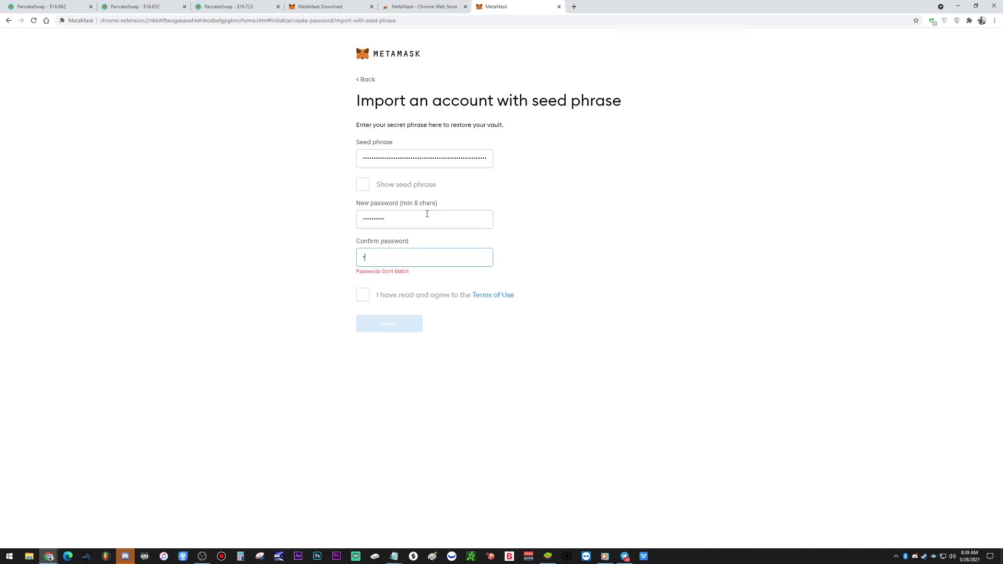
text(******)
Agree to the Terms of Use, import the wallet, and finish setup by closing the What's new notice.
click(364, 288)
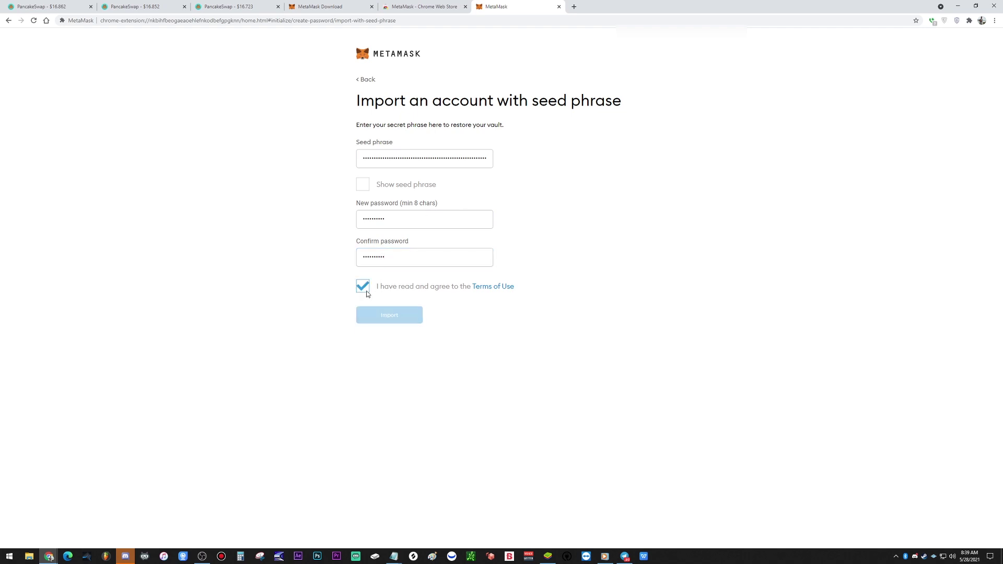
click(413, 320)
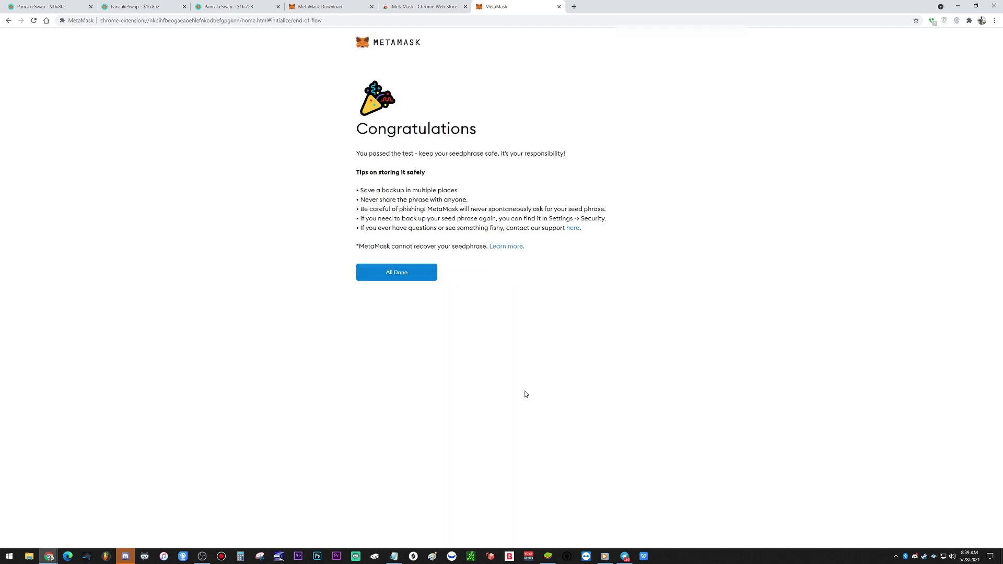
click(409, 274)
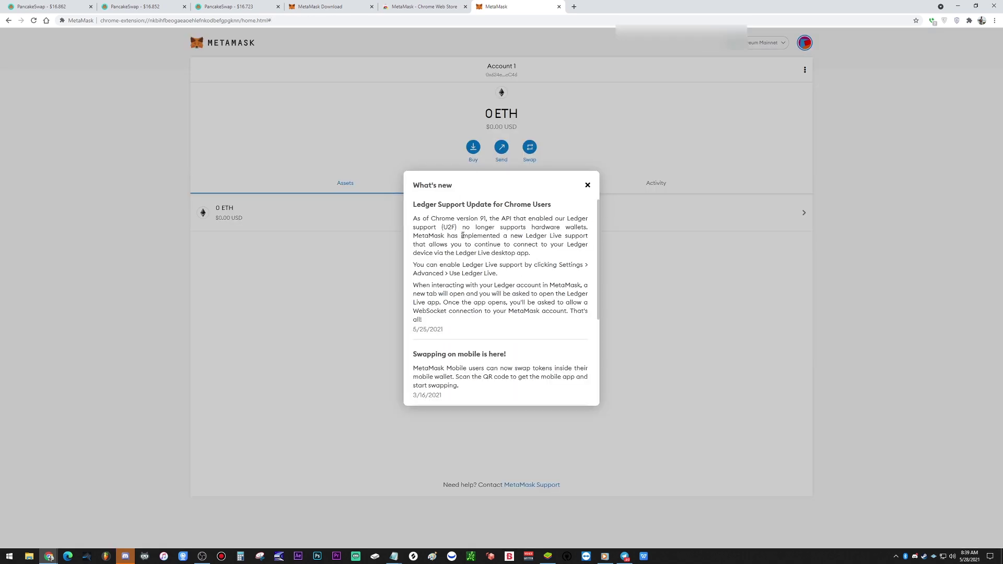
click(587, 185)
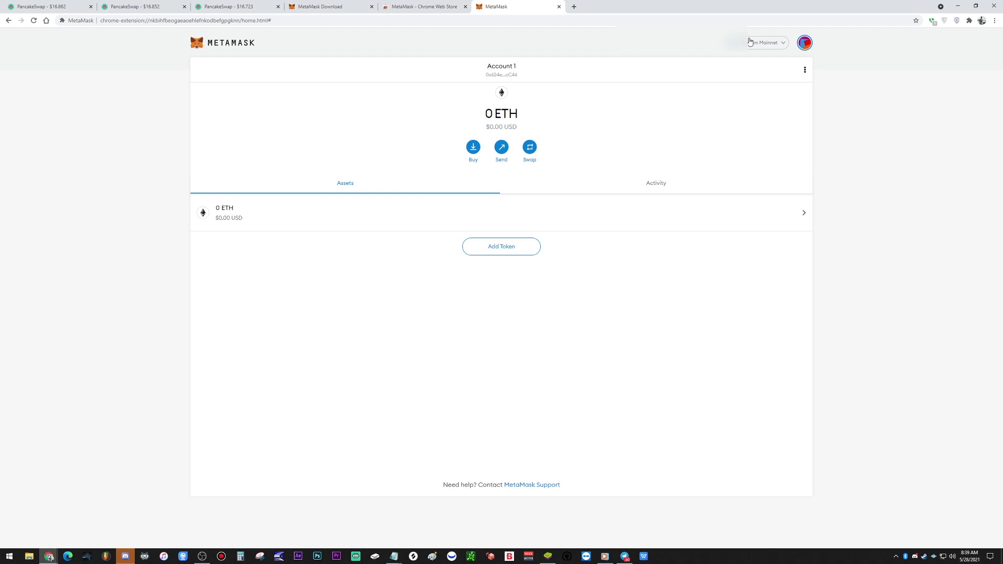
Examine MetaMask's network list, including the Custom RPC option, and close it without choosing a network.
click(750, 41)
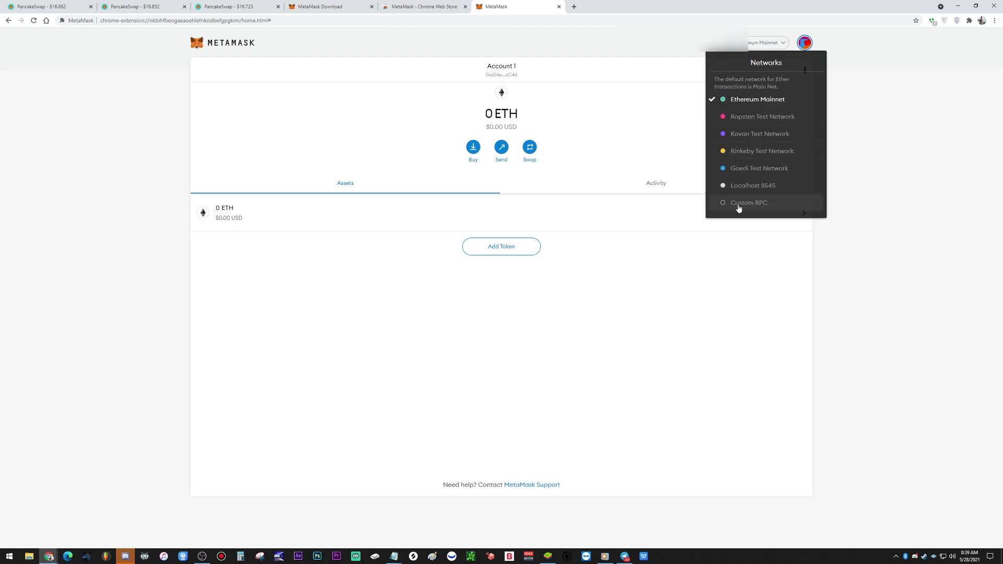
click(601, 346)
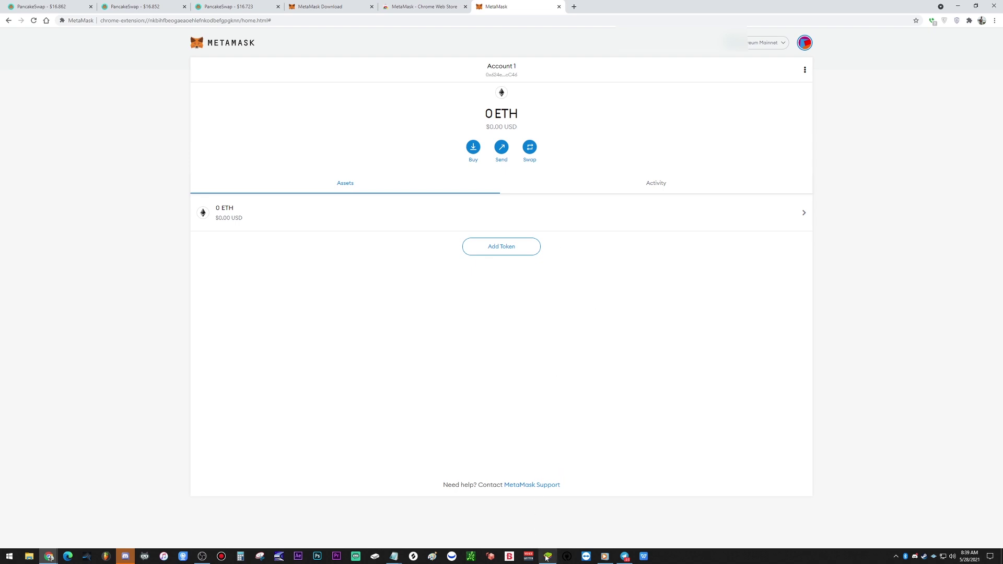
In Trust Wallet, leave the recovery phrase screen and open the Smart Chain (BNB) receive address.
mouse_move(547, 556)
click(548, 556)
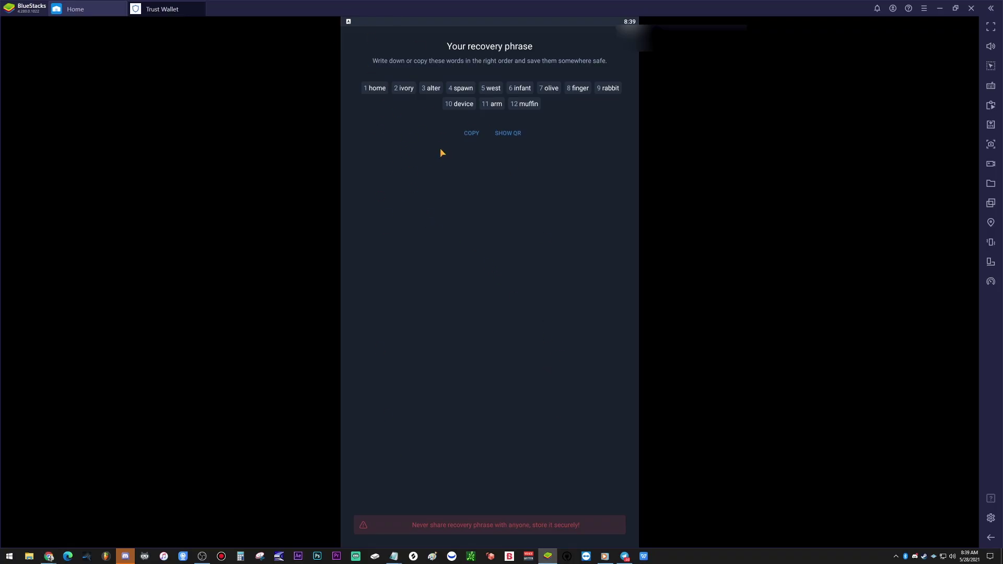
key(Escape)
key(Escape)
key(Escape)
key(Escape)
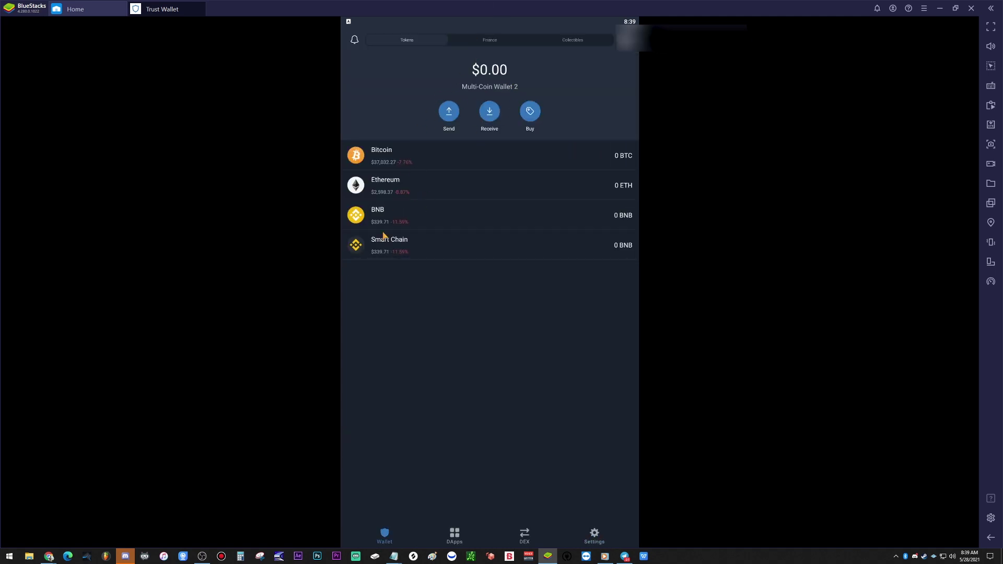
click(410, 255)
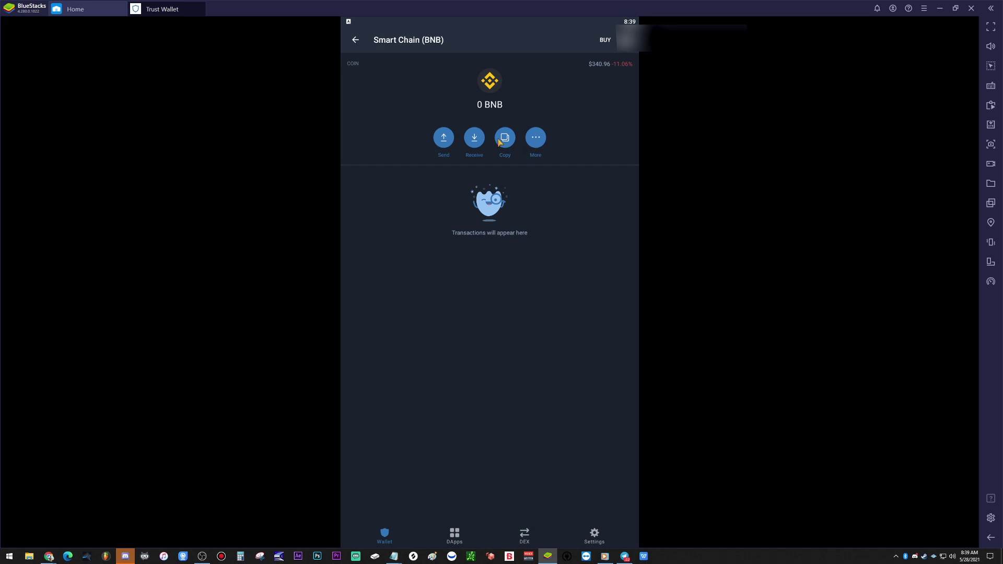
click(473, 142)
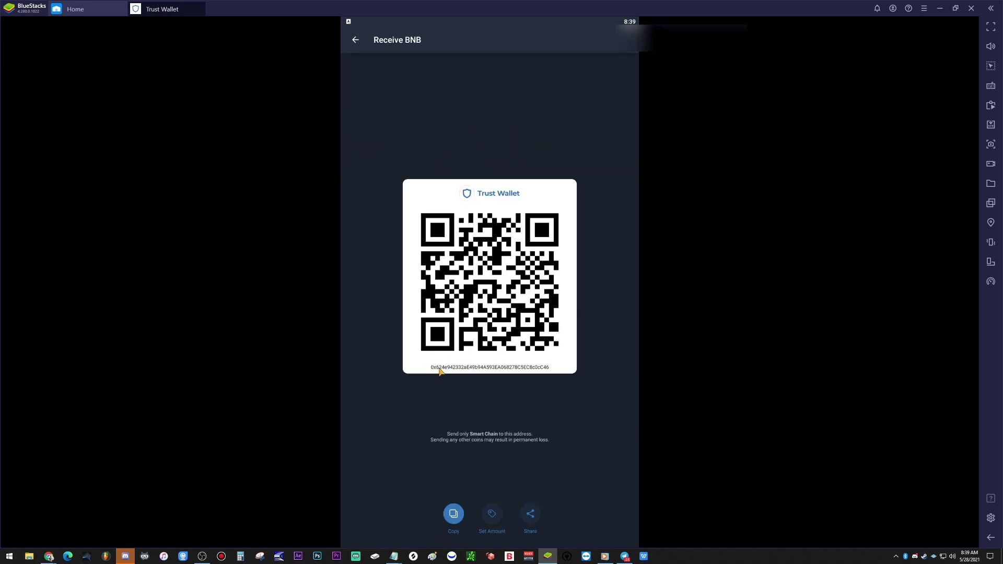
Compare the Smart Chain receive address in Trust Wallet with the Account 1 address in MetaMask.
key(alt+Tab)
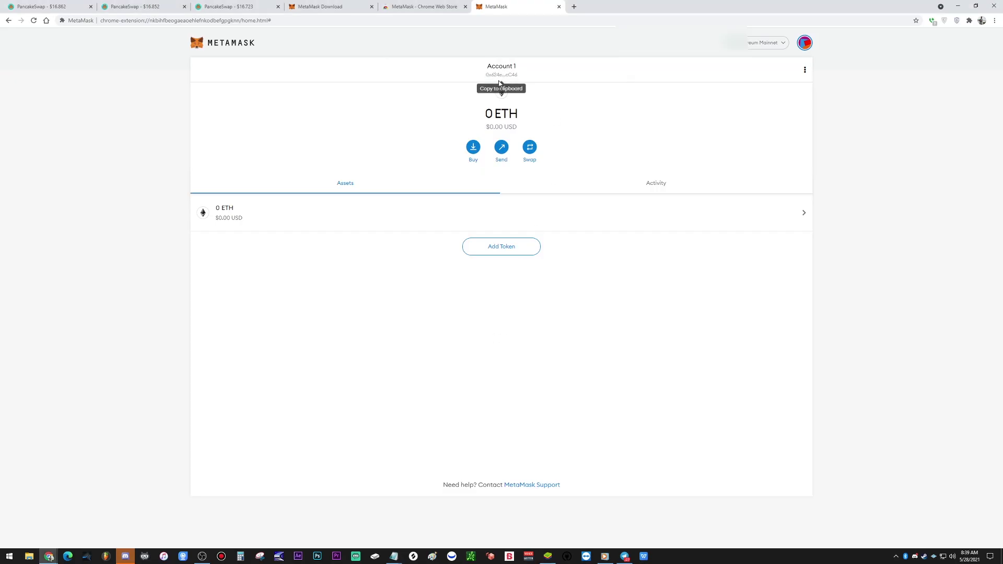
key(alt+Tab)
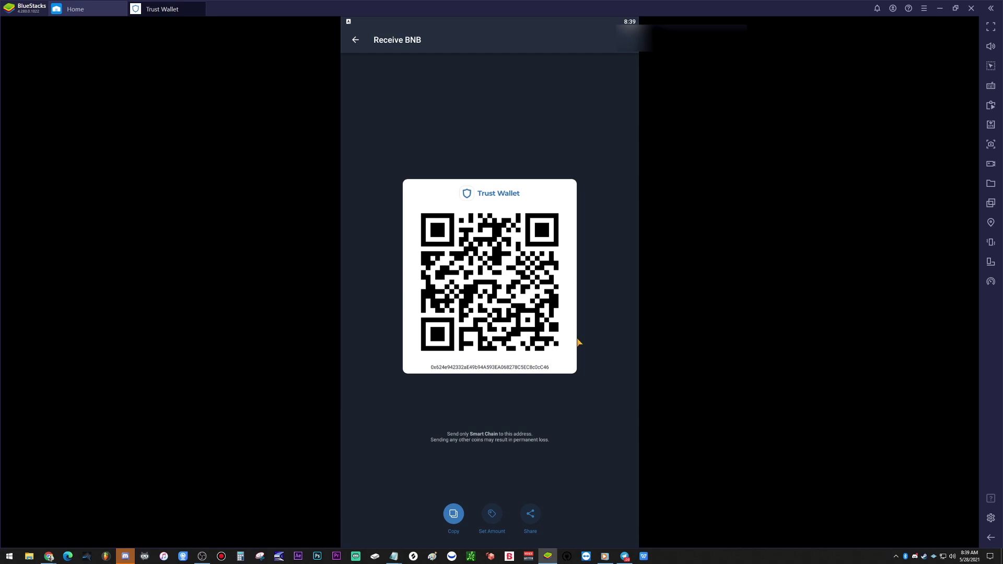
key(alt+Tab)
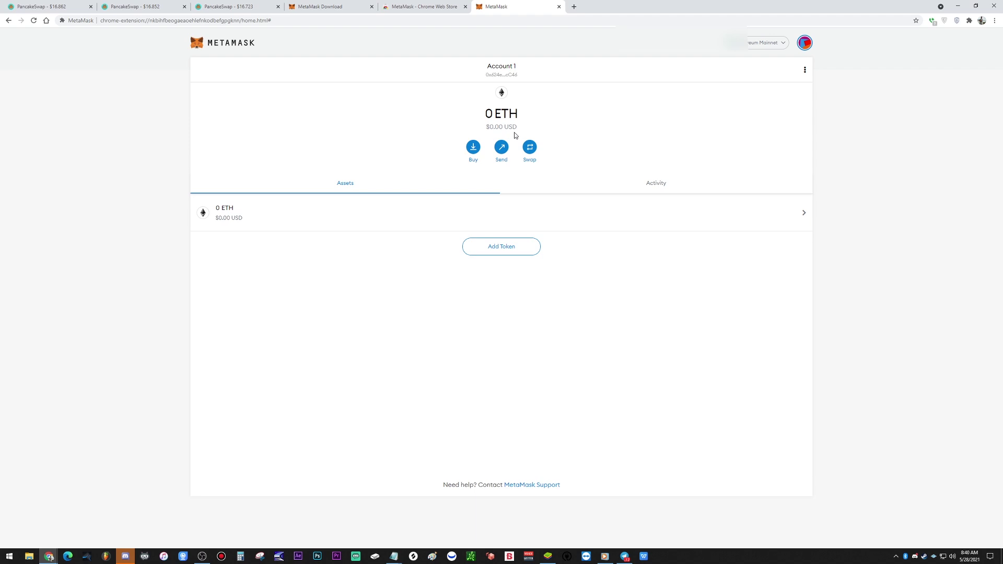
Look up "bsc mainnet" in a new tab and open the Medium article on connecting MetaMask to BSC Mainnet.
click(577, 5)
text(bsc mainnet)
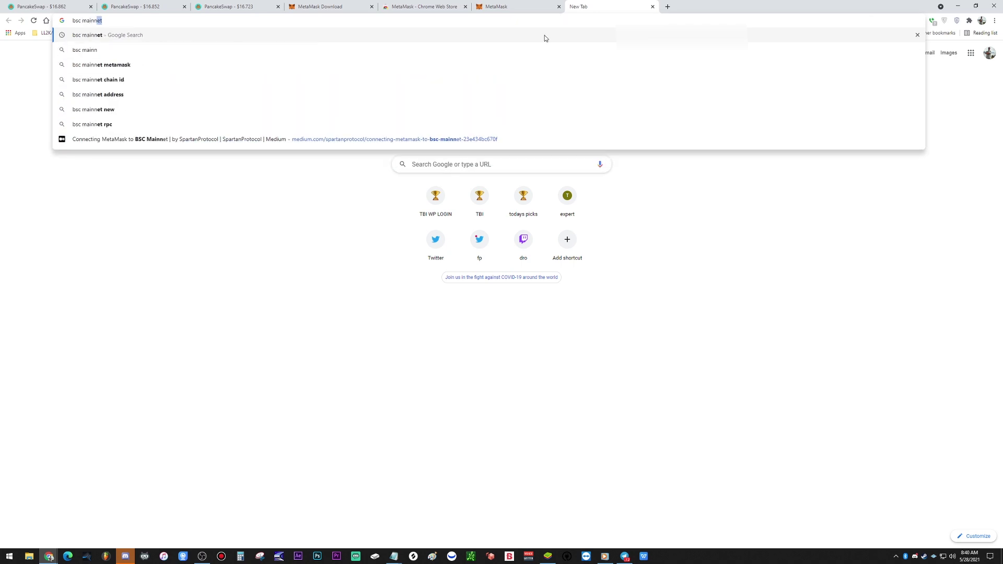
click(472, 139)
Return to the Medium article after checking MetaMask, and find the BSC mainnet details for the Custom RPC network.
click(496, 7)
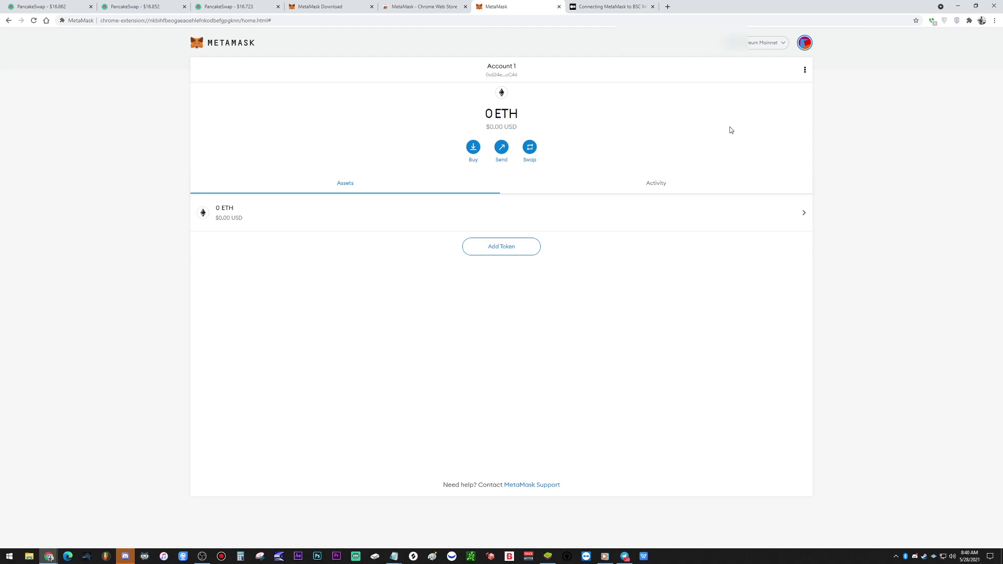
click(608, 5)
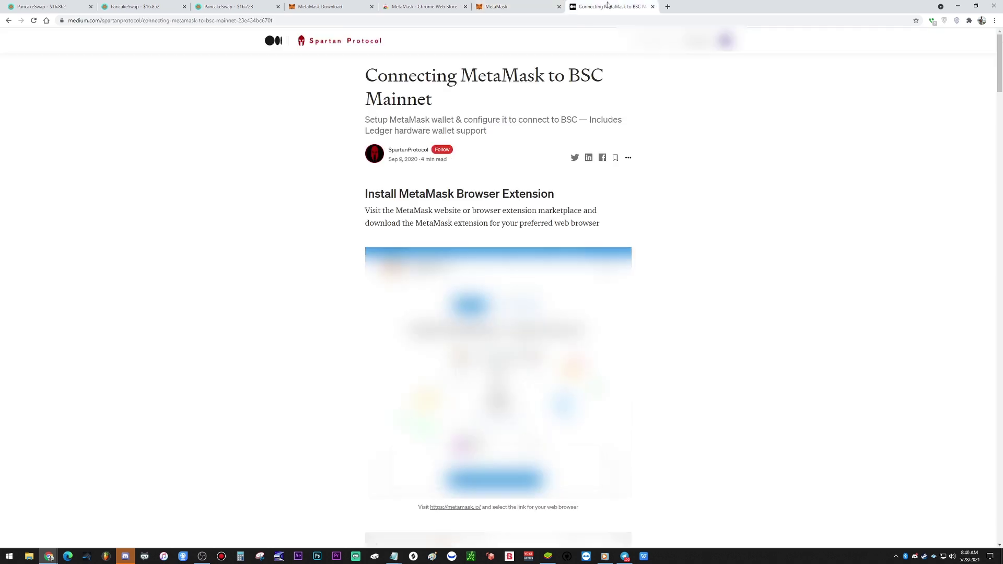
scroll(739, 291, down, 15)
scroll(608, 230, down, 14)
scroll(612, 215, up, 2)
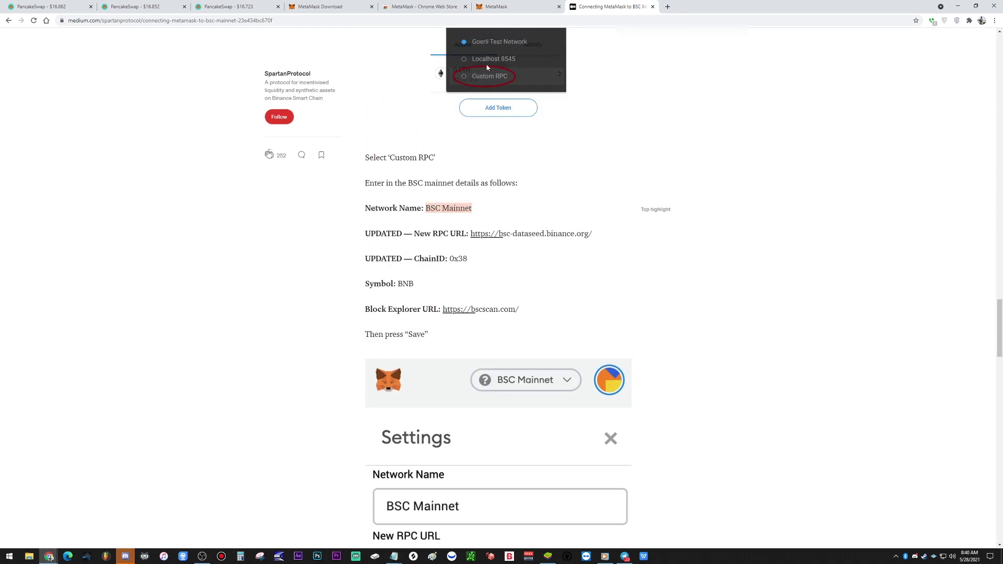
Return to MetaMask and open the form for adding a Custom RPC network.
click(529, 4)
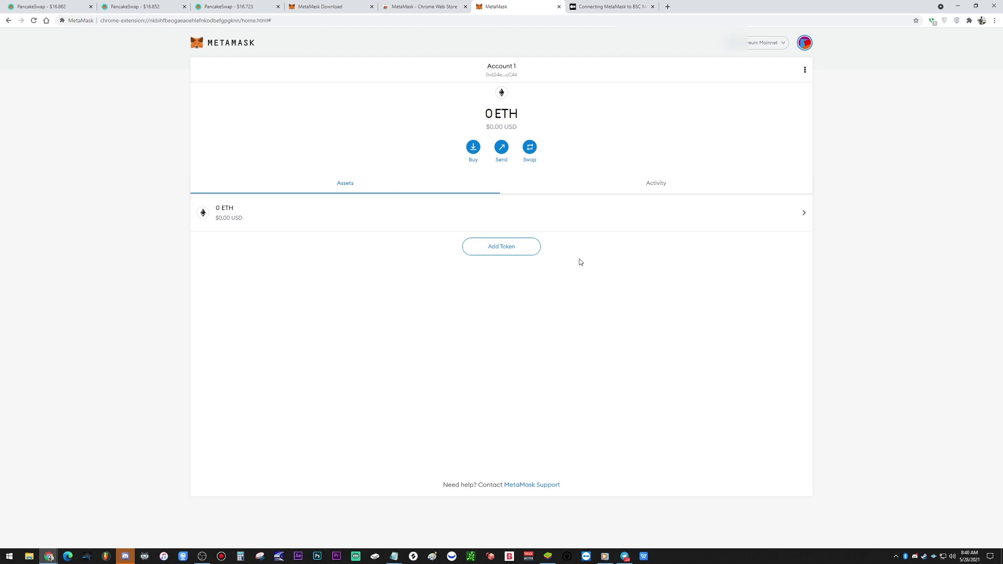
click(772, 42)
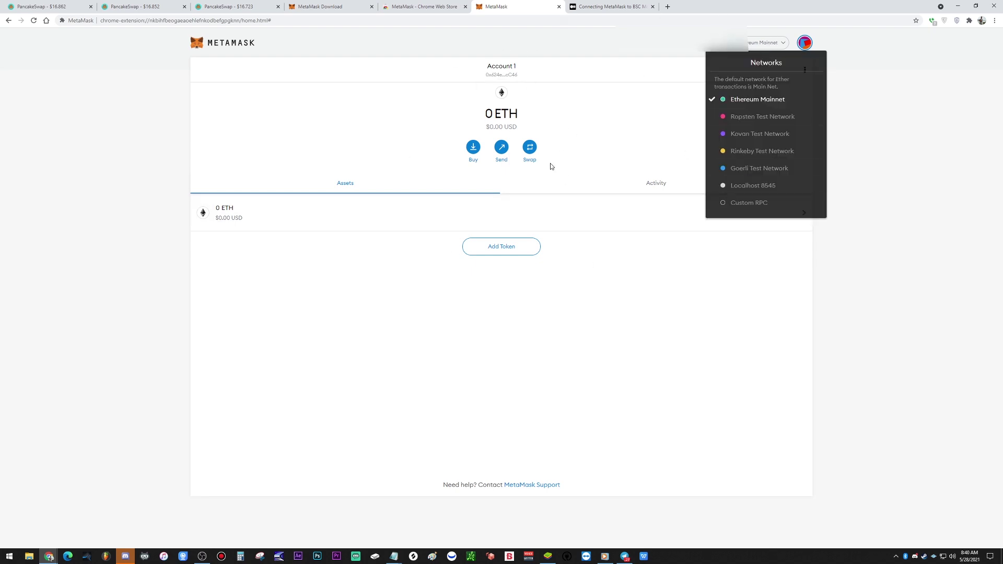
click(638, 339)
click(771, 42)
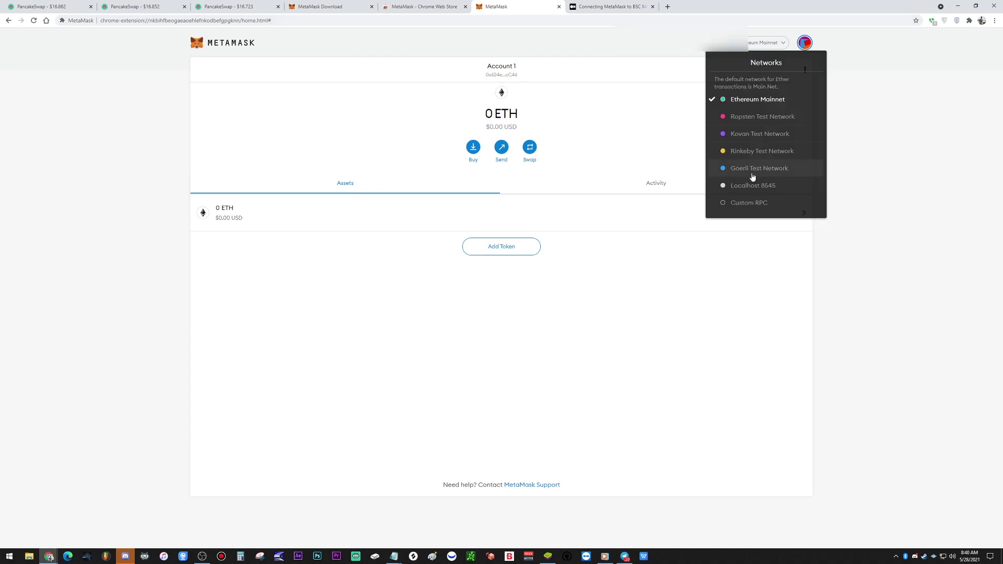
click(754, 203)
click(762, 43)
click(762, 233)
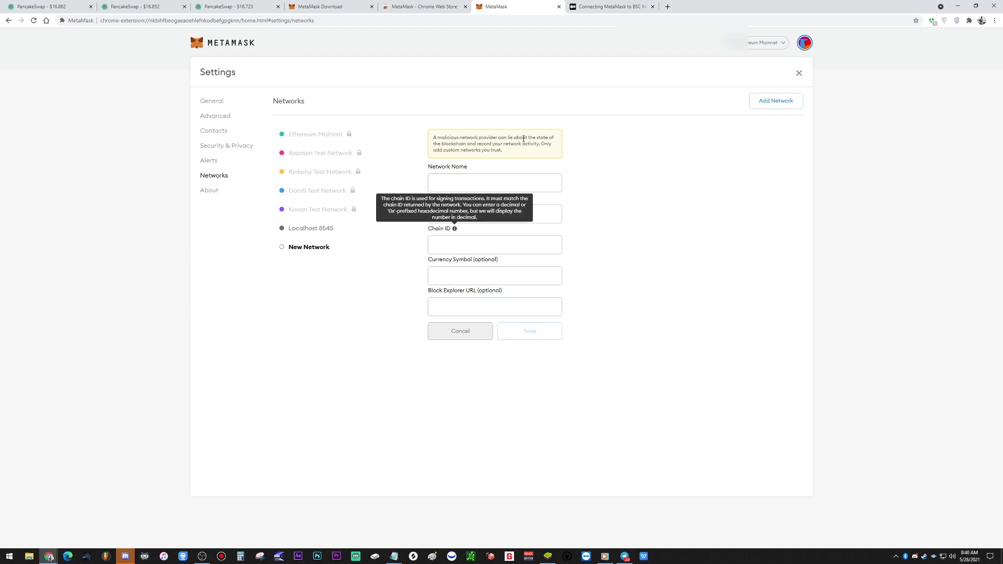
Copy the network name BSC Mainnet from the Medium article into the new network's Network Name.
click(515, 180)
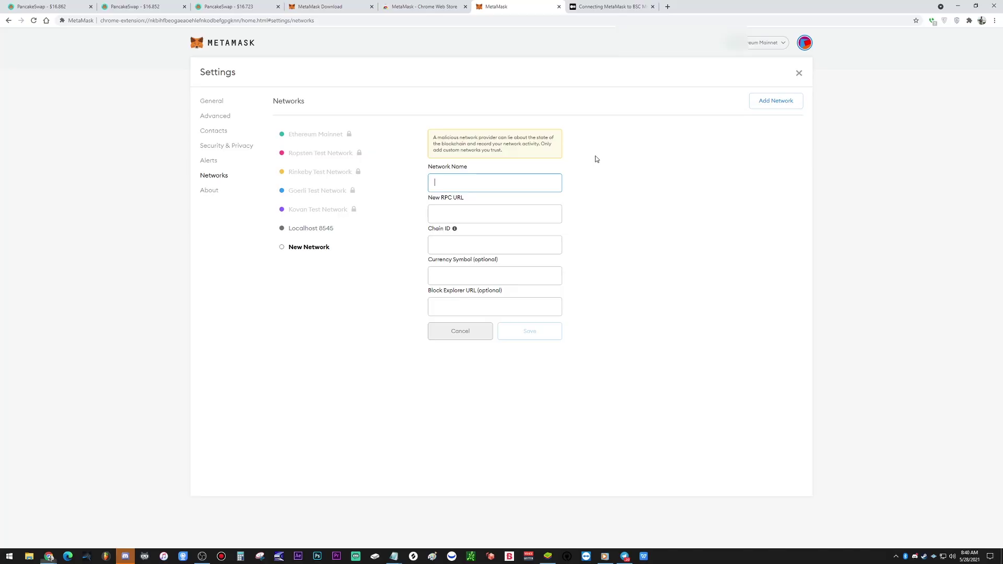
click(610, 7)
drag(485, 211, 425, 212)
key(ctrl+c)
click(515, 6)
click(473, 182)
key(ctrl+v)
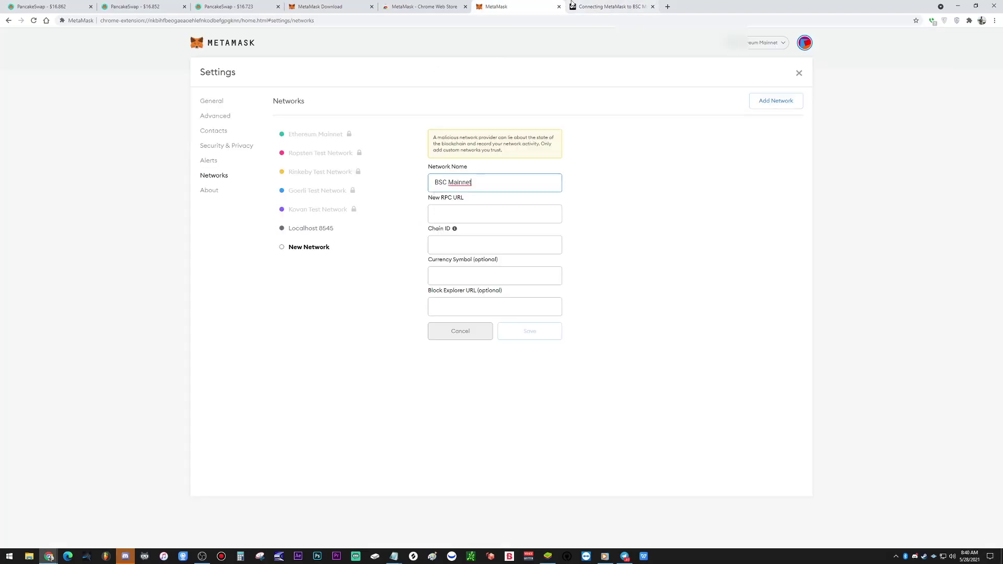
click(572, 4)
drag(593, 235, 471, 237)
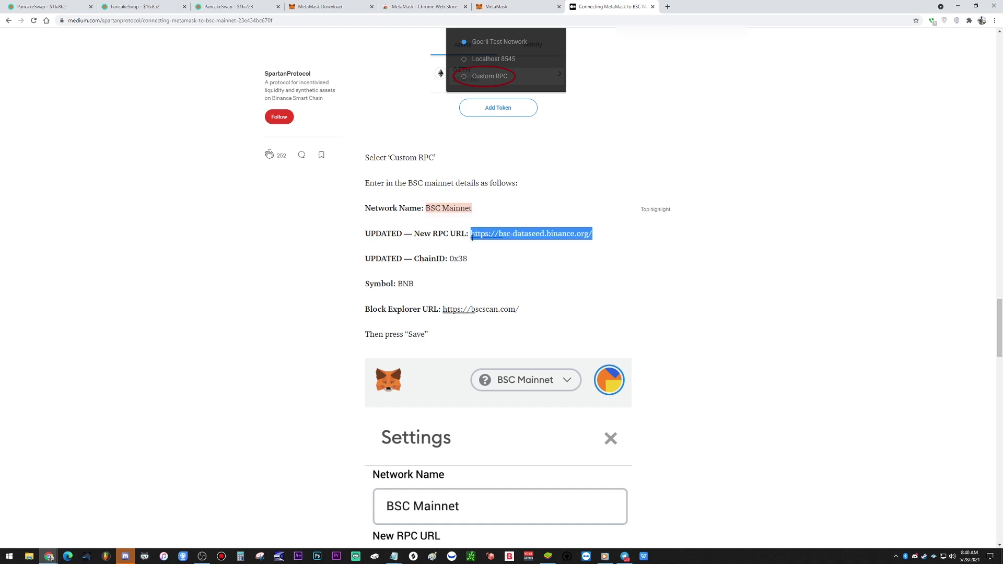
key(ctrl+c)
click(497, 6)
click(493, 209)
key(ctrl+v)
Copy the chain ID 0x38 from the article into the new network's Chain ID.
click(583, 5)
drag(467, 258, 450, 258)
key(ctrl+c)
click(497, 6)
click(477, 239)
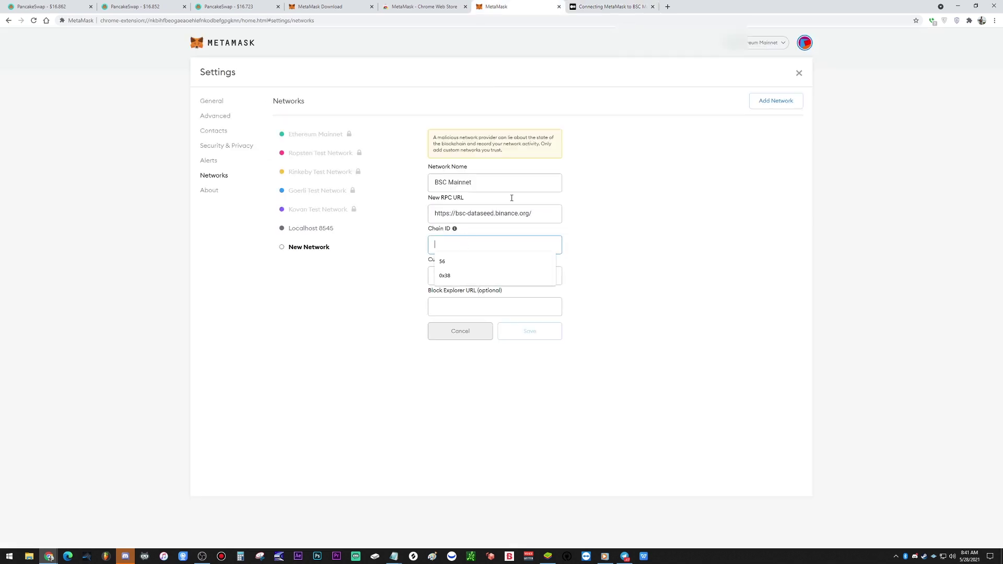
Copy the symbol BNB from the article into the new network's Currency Symbol.
click(606, 6)
drag(416, 284, 397, 284)
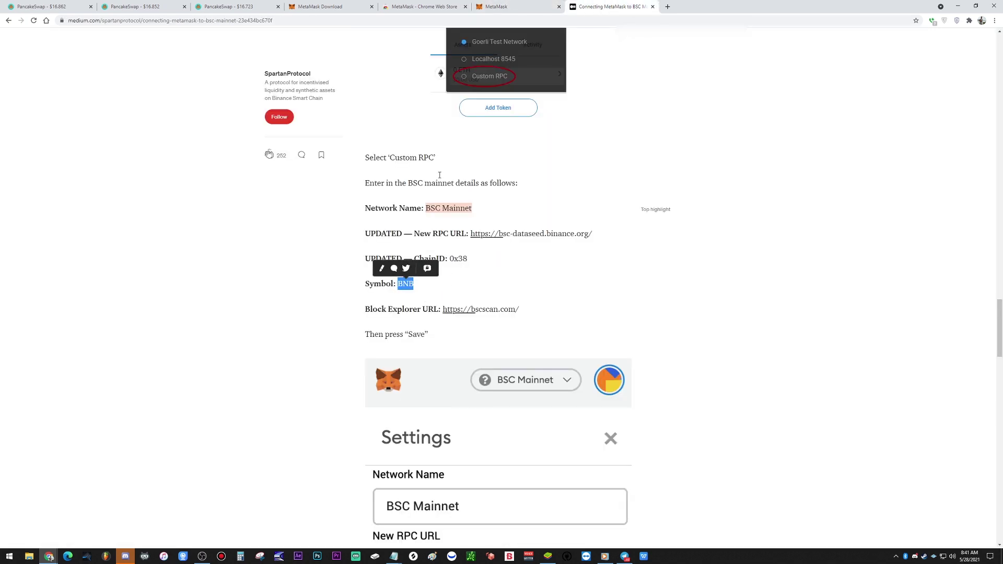
click(479, 6)
click(469, 279)
key(ctrl+v)
click(606, 6)
drag(434, 335, 451, 320)
drag(519, 310, 443, 312)
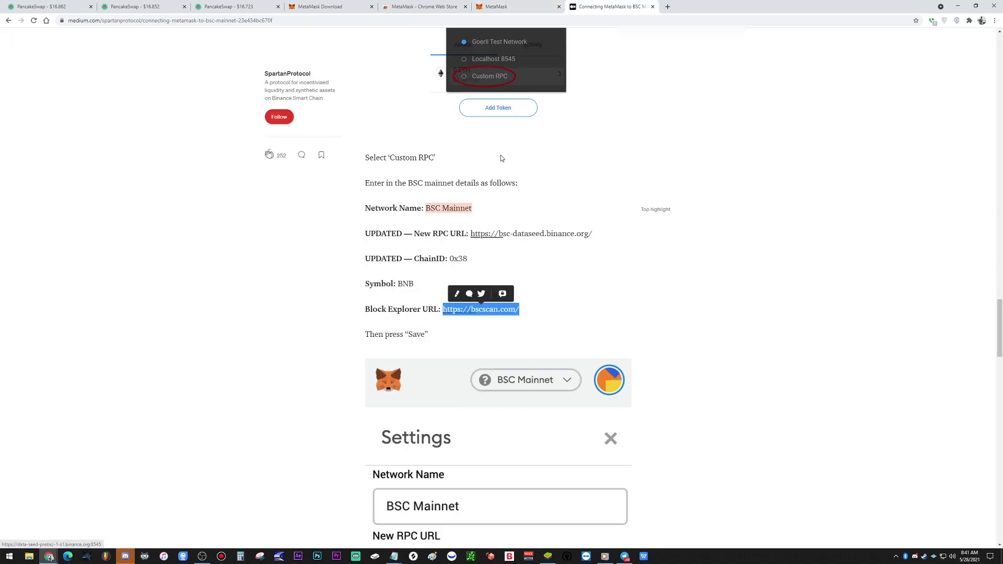
click(496, 6)
click(491, 306)
key(ctrl+v)
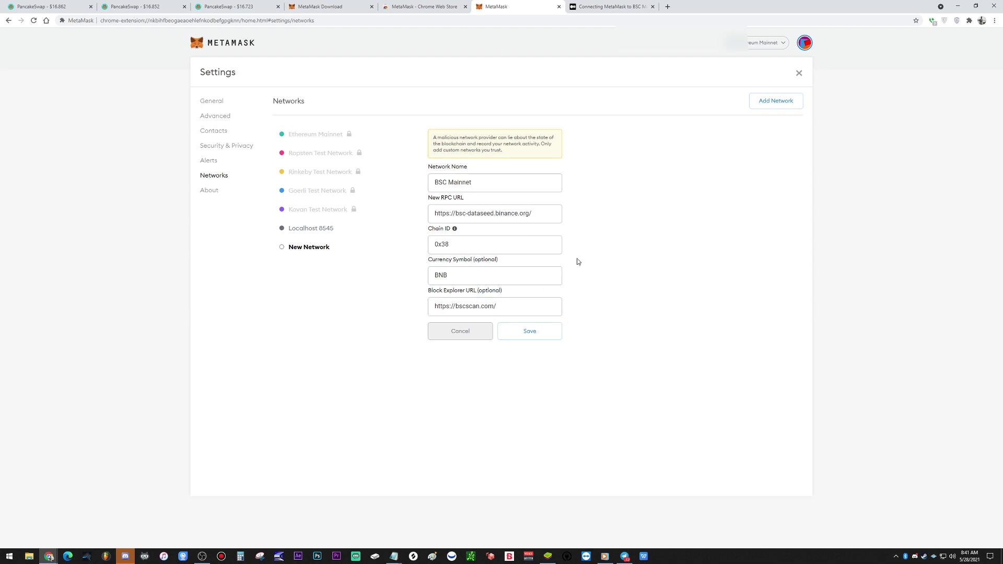
Save the BSC Mainnet network, check the network list and close the settings.
mouse_move(455, 228)
click(557, 333)
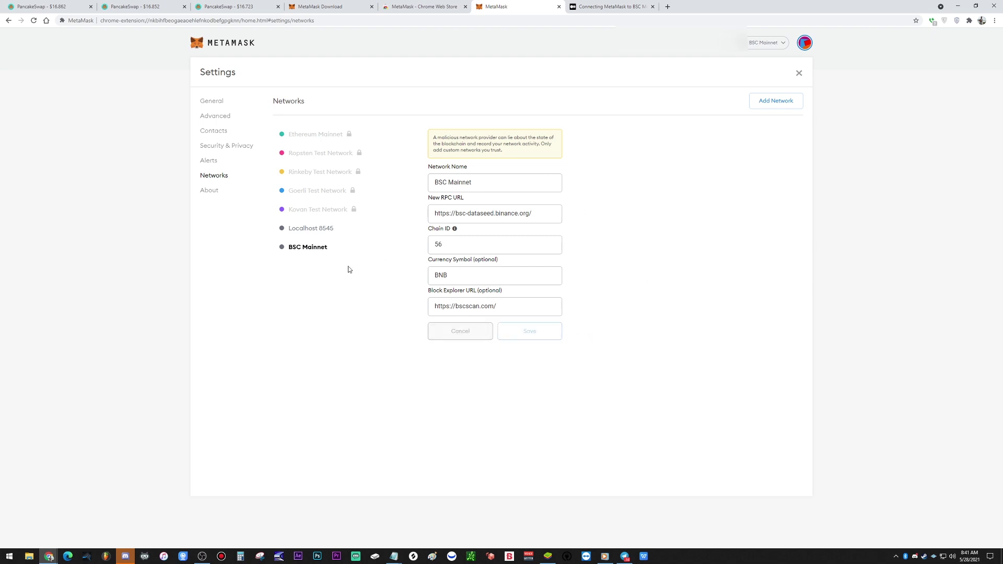
click(768, 43)
click(693, 207)
click(799, 74)
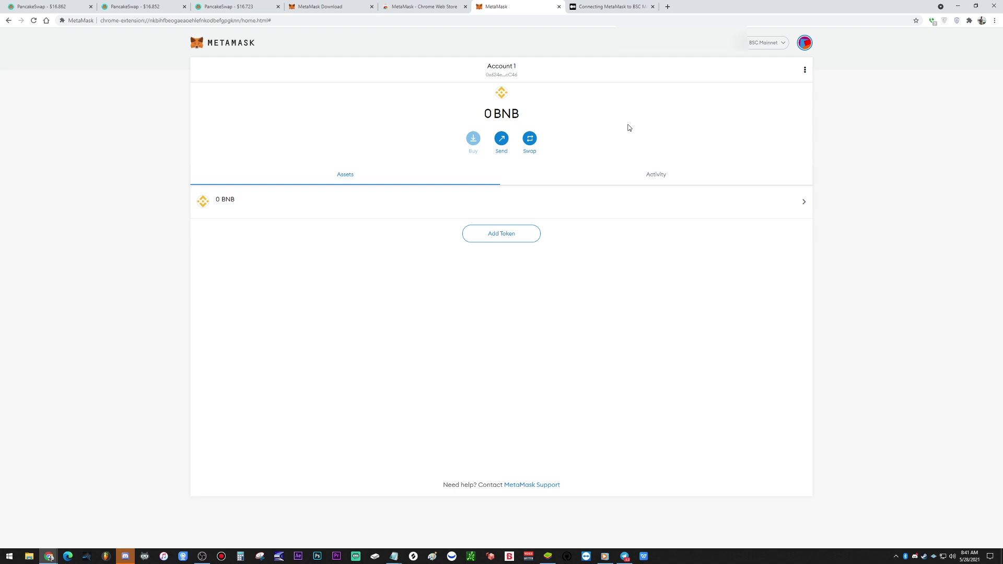
View MetaMask's general settings and return to the account overview.
click(806, 42)
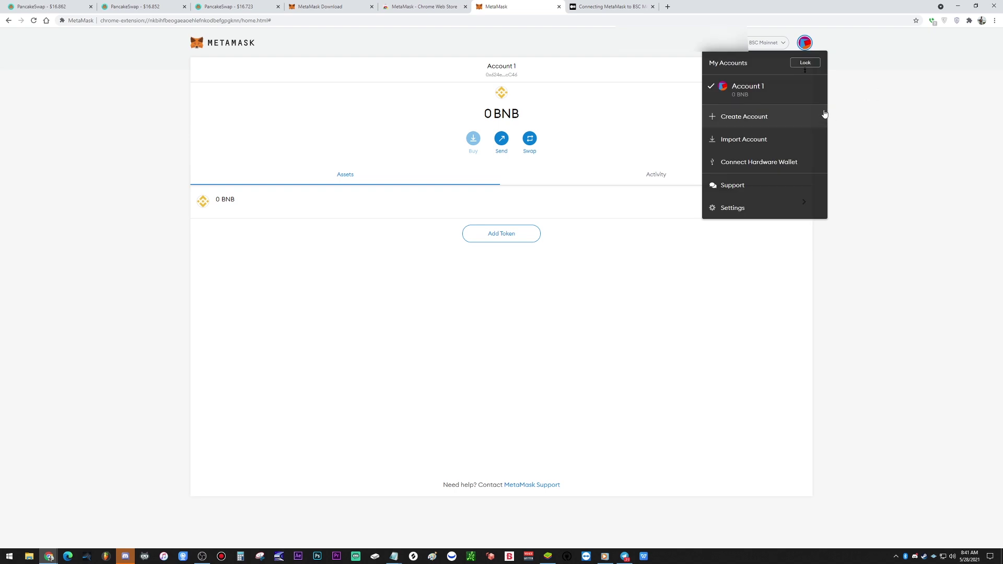
click(735, 208)
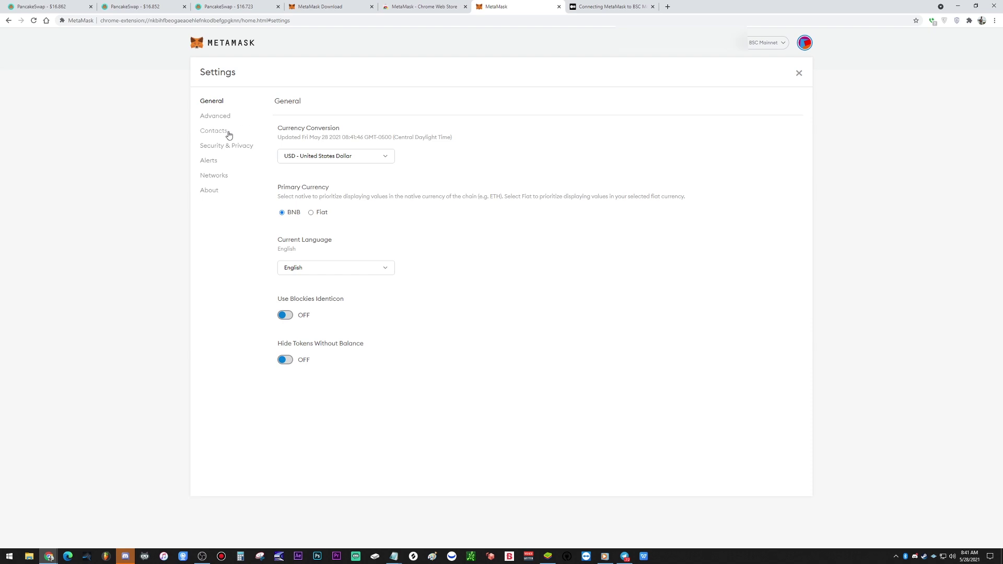
click(799, 74)
View the private key export form in Account 1's details and cancel it.
click(804, 69)
click(791, 83)
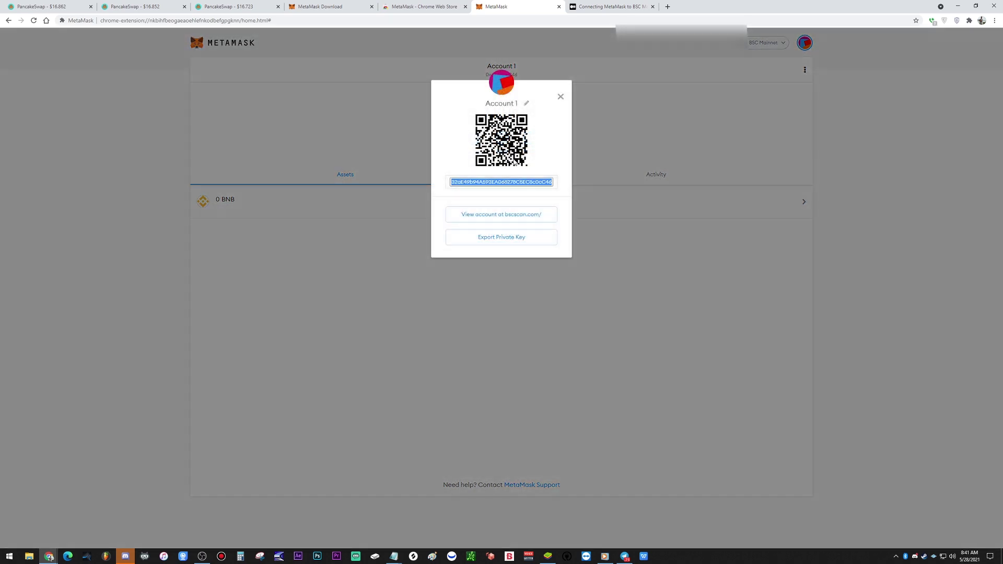
click(510, 237)
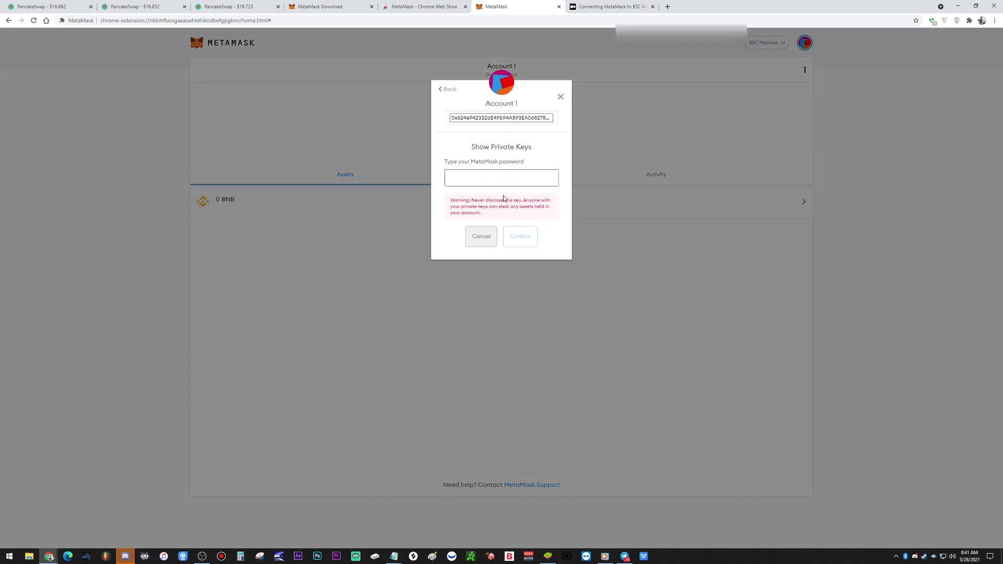
click(481, 240)
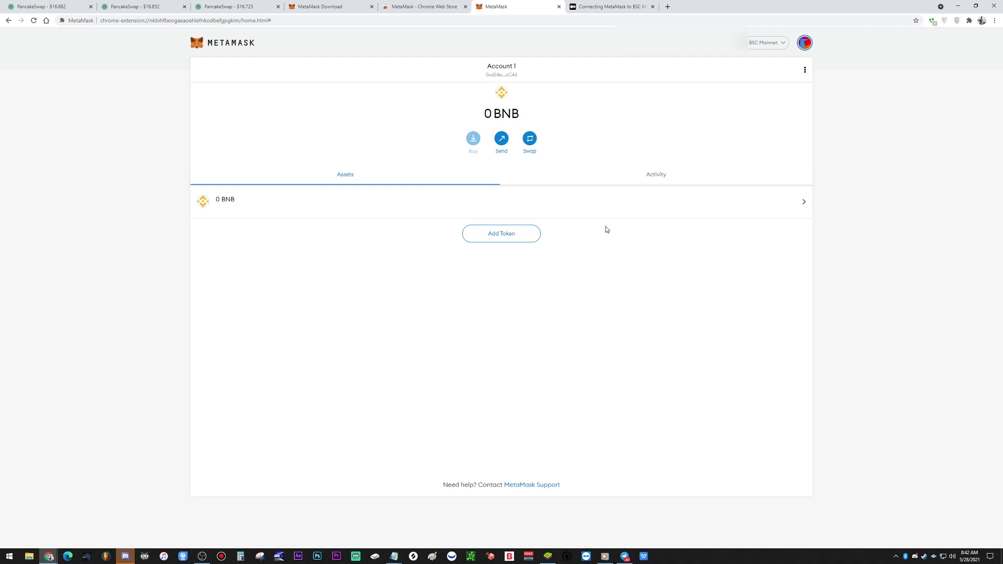
click(805, 43)
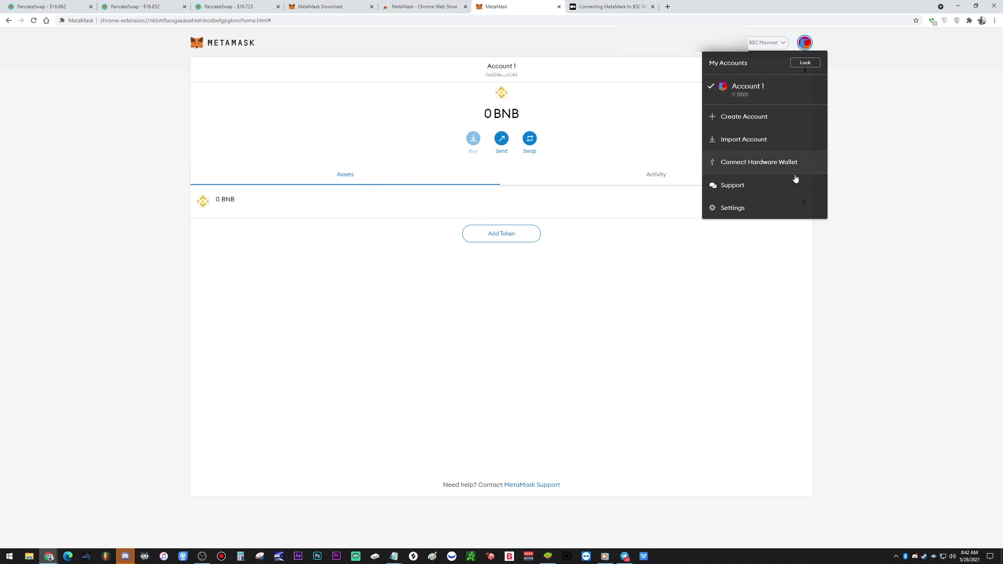
click(901, 213)
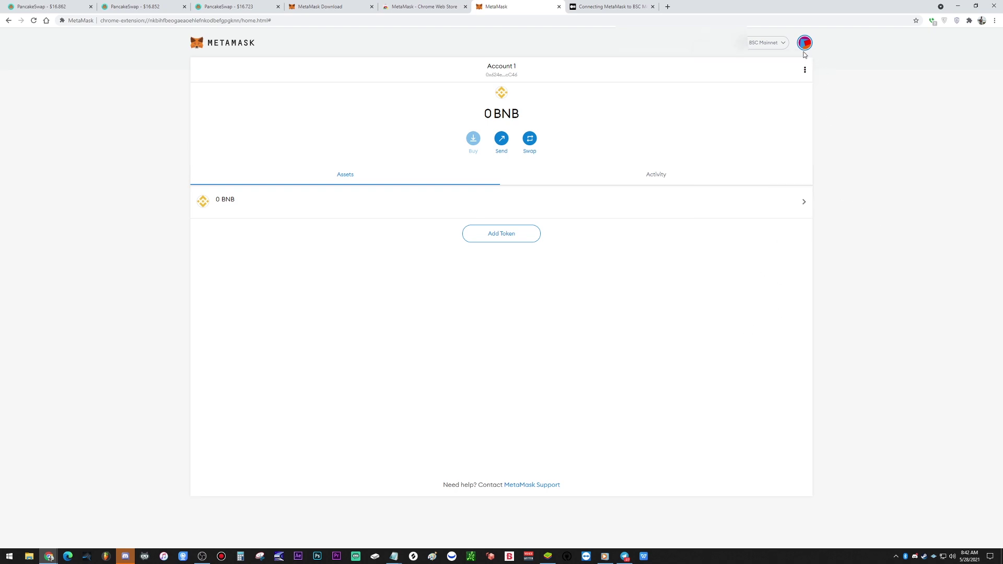
click(805, 73)
click(800, 83)
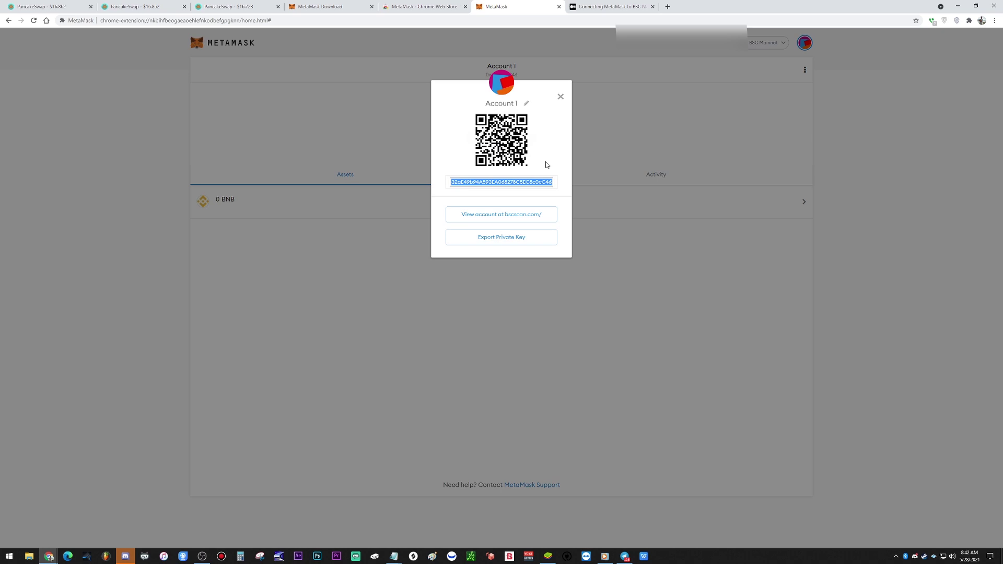
click(526, 105)
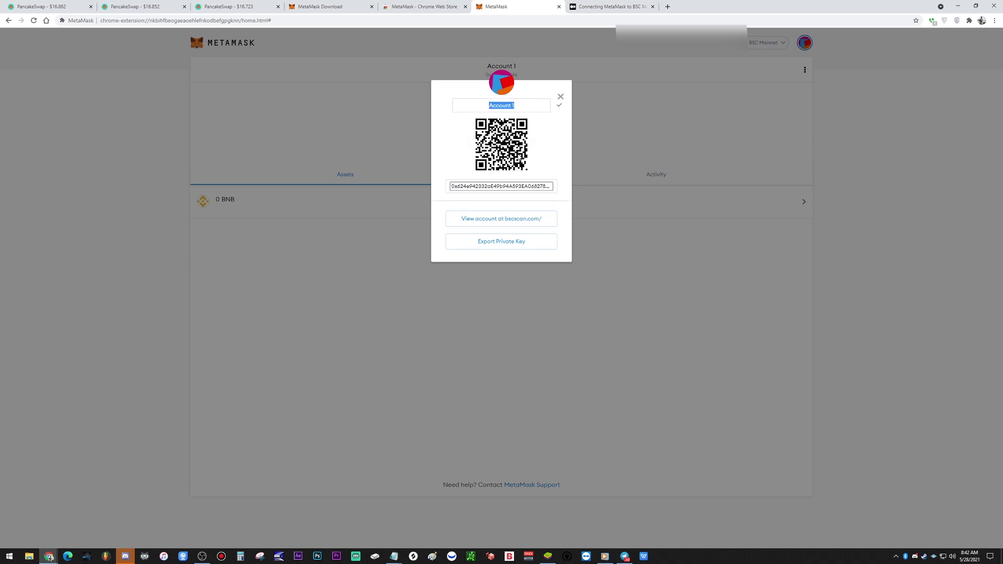
click(560, 97)
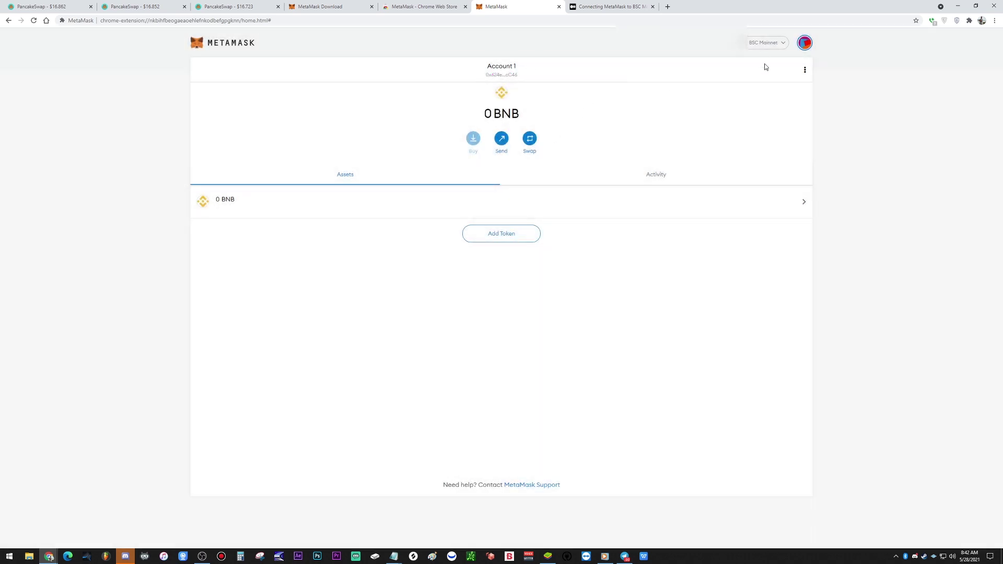
Rename Account 1 to "Trust Wallet" in its account details and close them.
click(805, 71)
click(799, 82)
click(525, 105)
text(Trust Wallet)
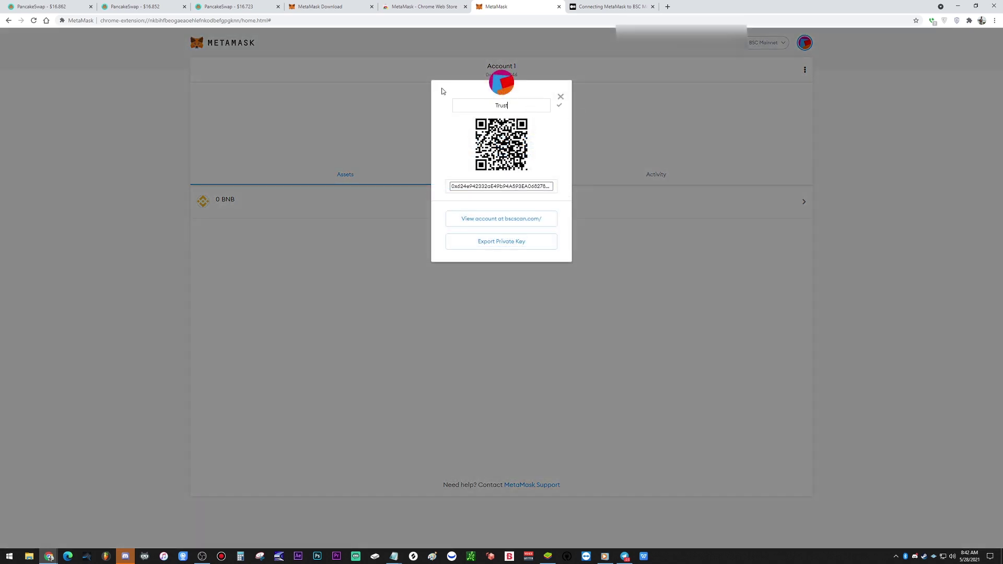
click(559, 105)
click(561, 96)
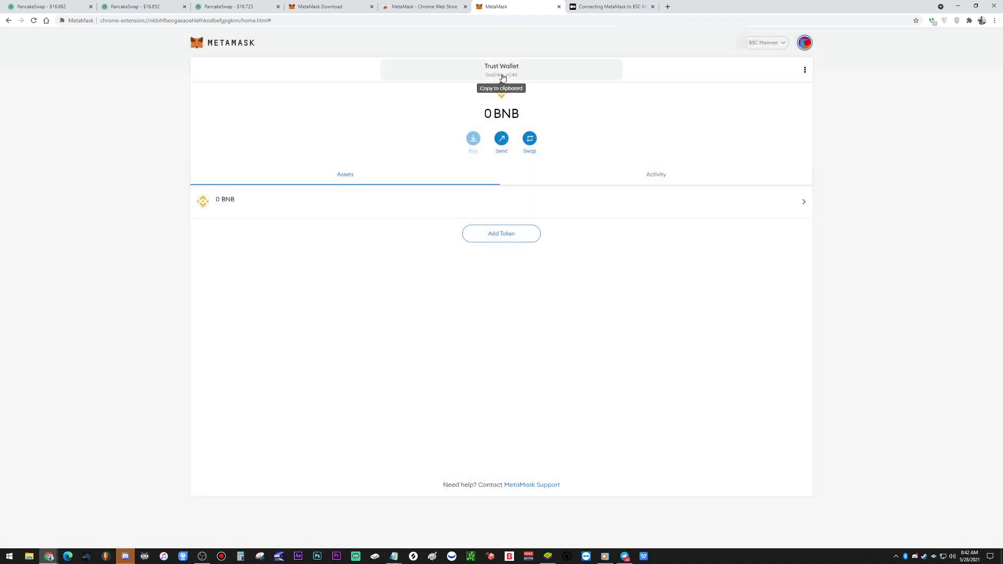
Compare the full address in the renamed account's details with the Smart Chain receive address in the Trust Wallet app, and close the details.
click(805, 70)
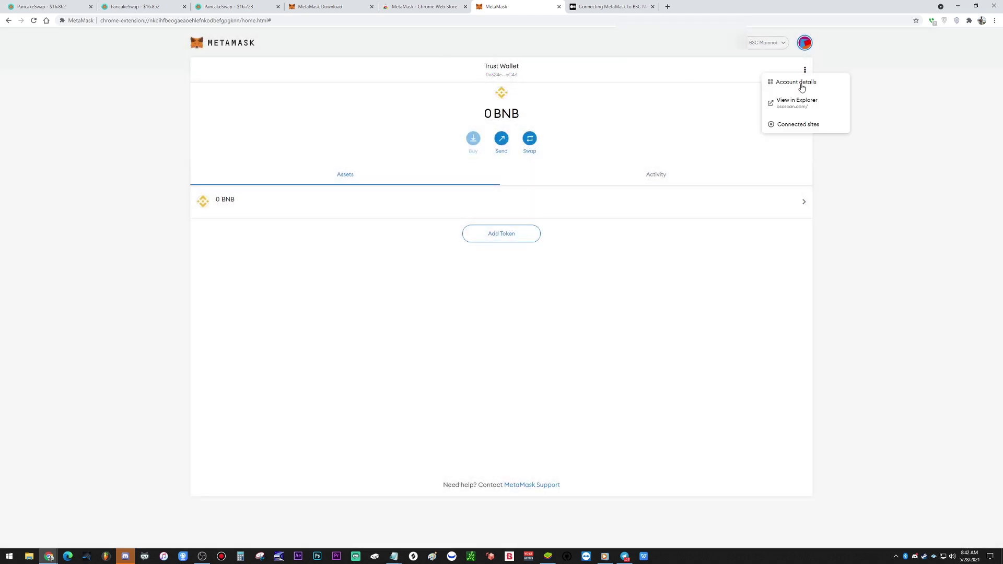
click(803, 81)
double_click(510, 181)
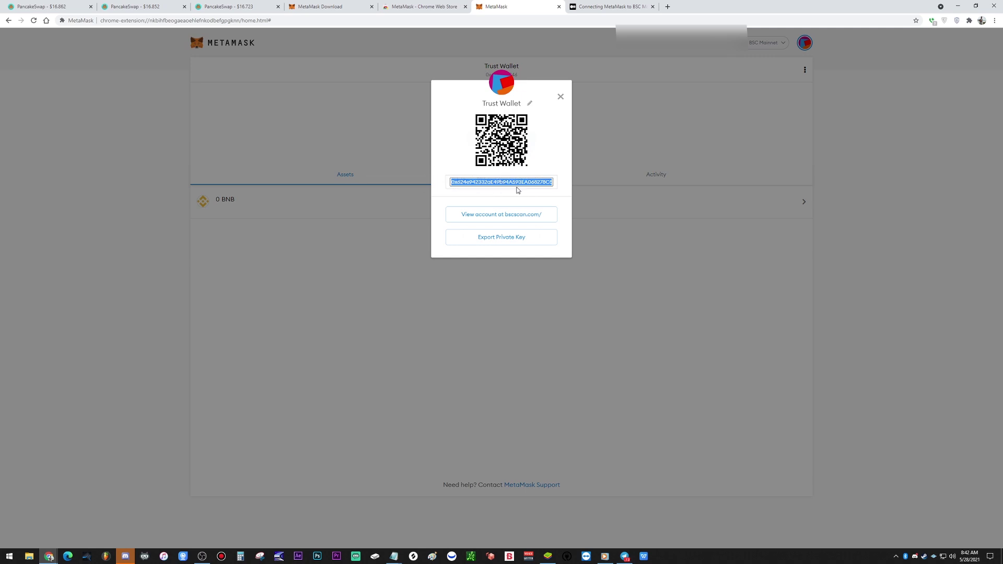
drag(537, 181, 589, 185)
drag(457, 182, 530, 193)
drag(462, 195, 574, 185)
click(454, 184)
click(551, 193)
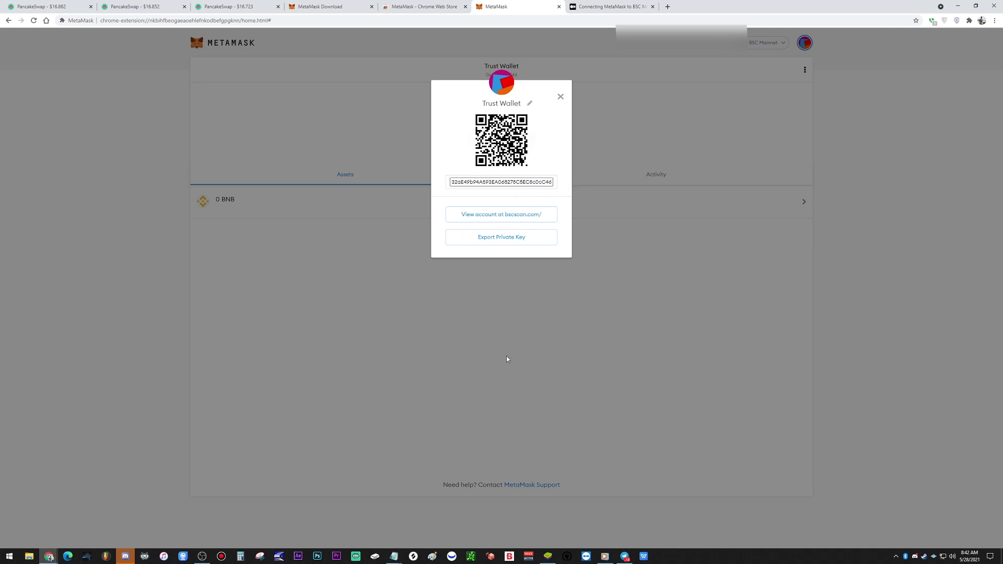
click(548, 556)
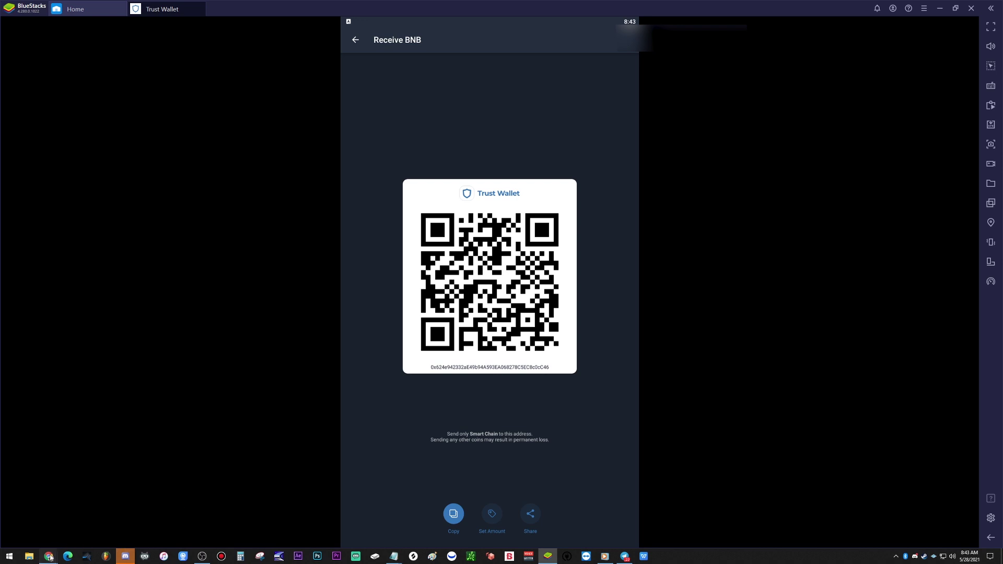
key(alt+Tab)
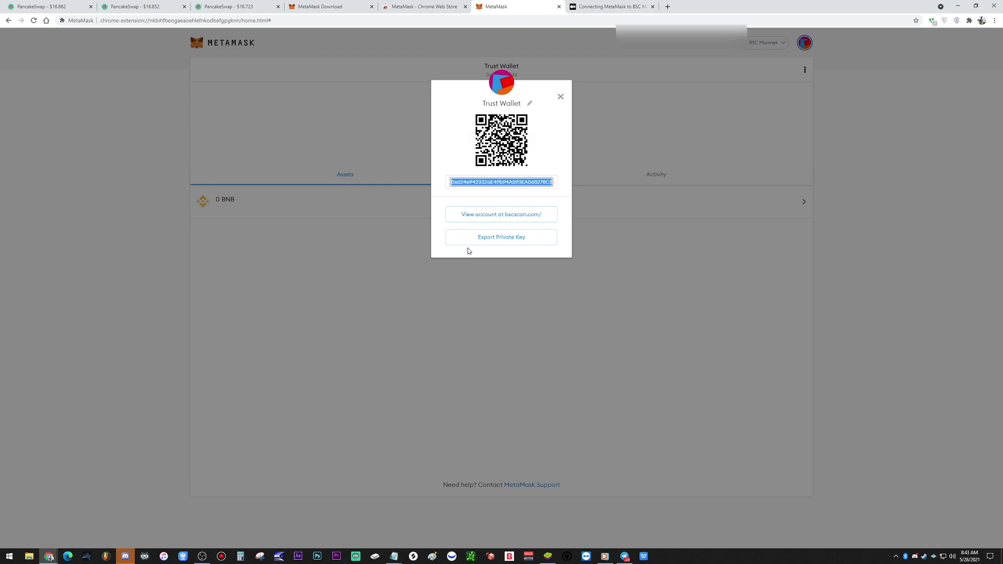
click(561, 97)
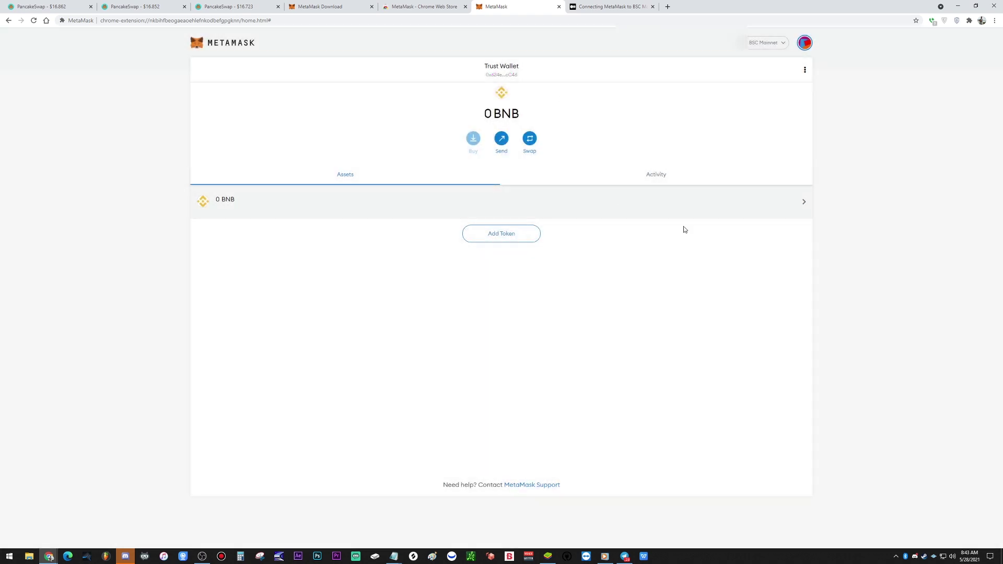